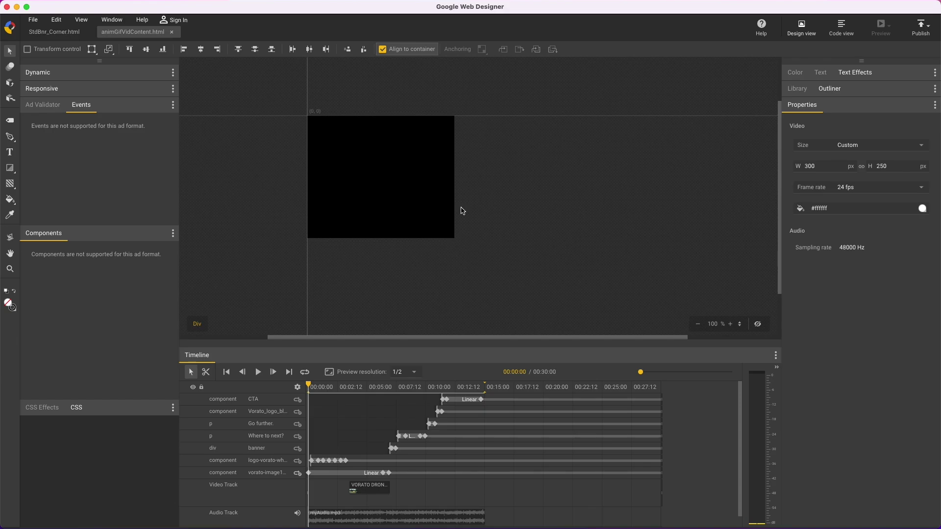
Create a new 300 x 250 Animated GIF document named 'demo' with multi-size layout enabled
click(33, 21)
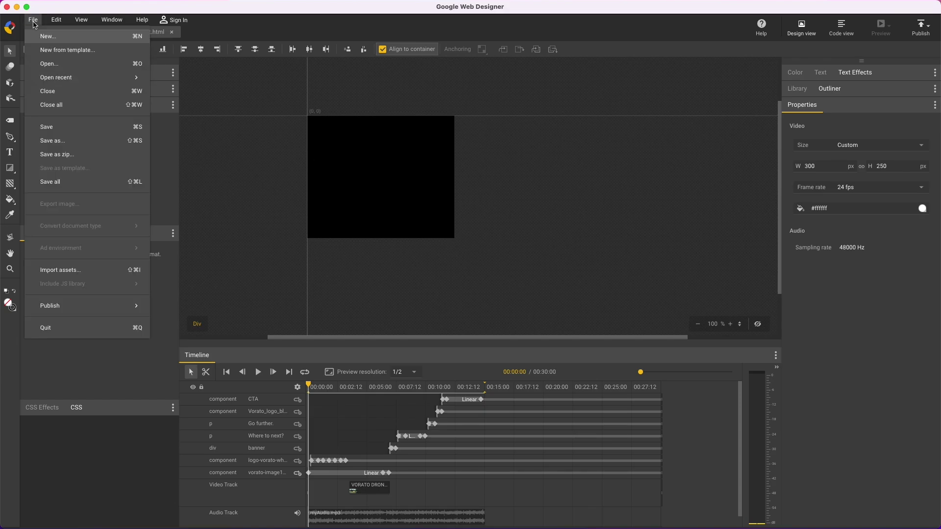
click(63, 36)
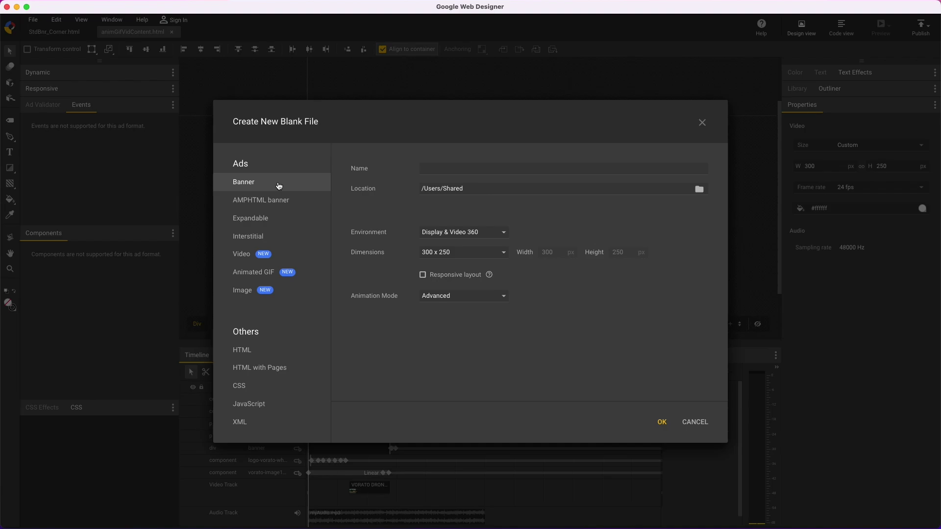
click(254, 273)
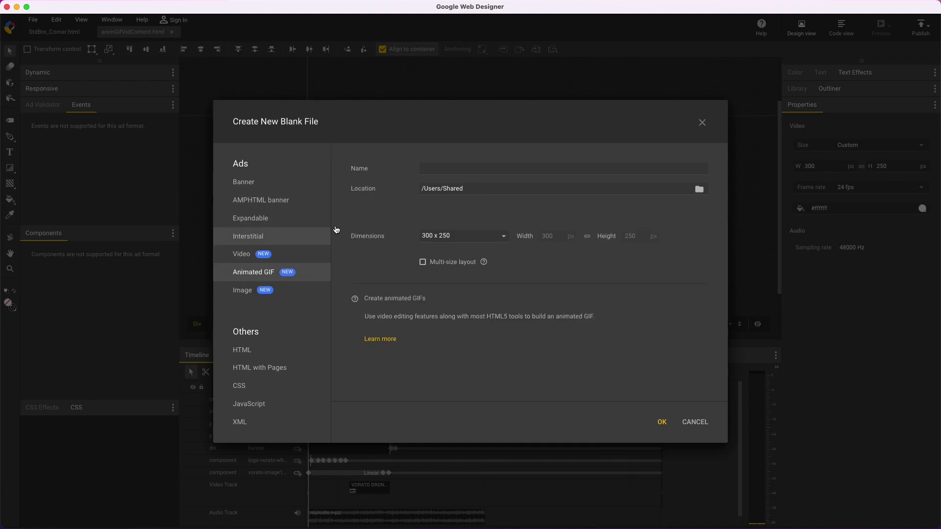
click(424, 170)
text(demo)
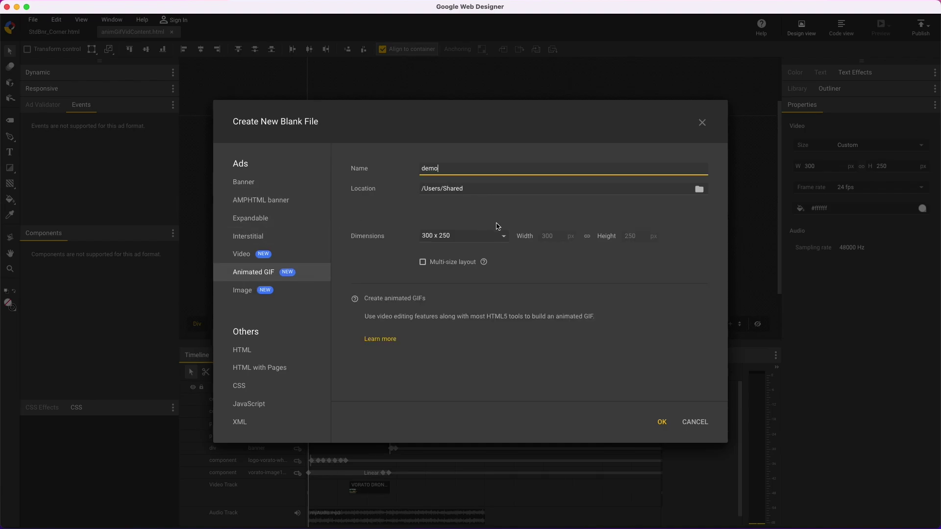
click(492, 241)
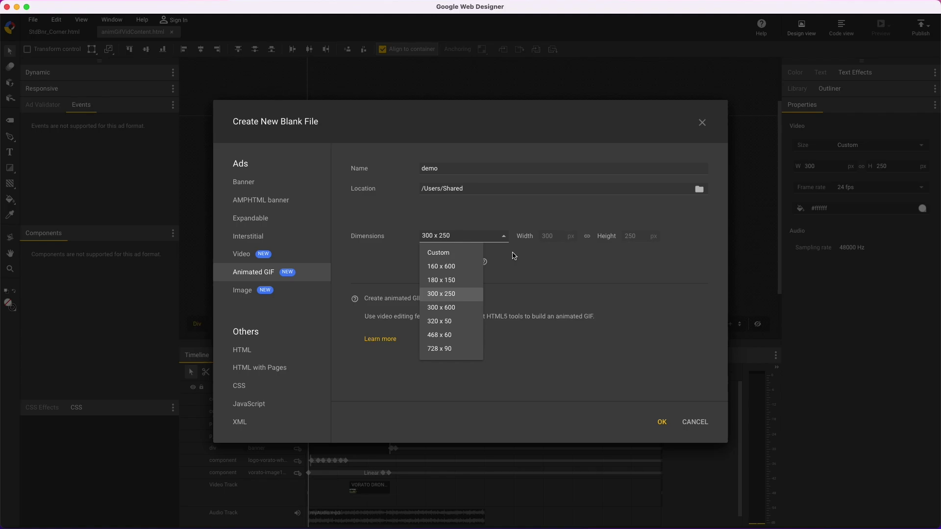
click(513, 255)
click(454, 265)
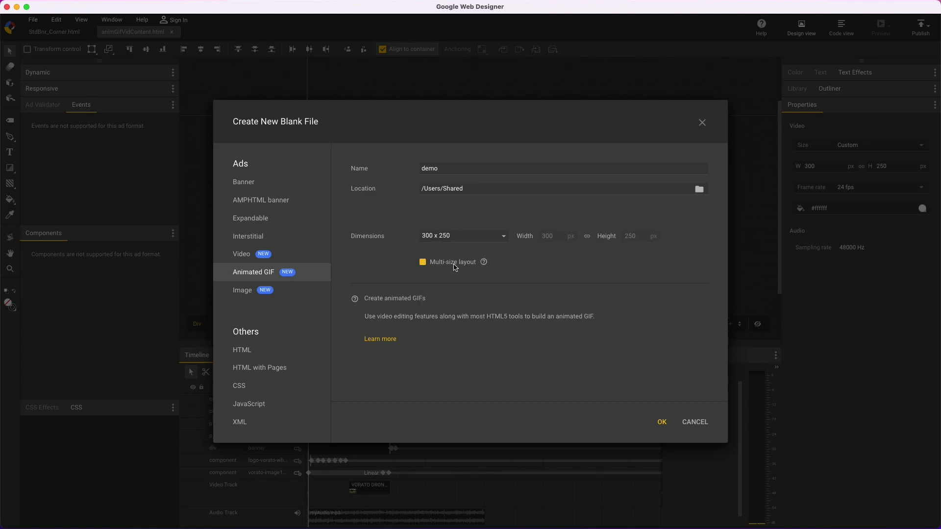
click(660, 423)
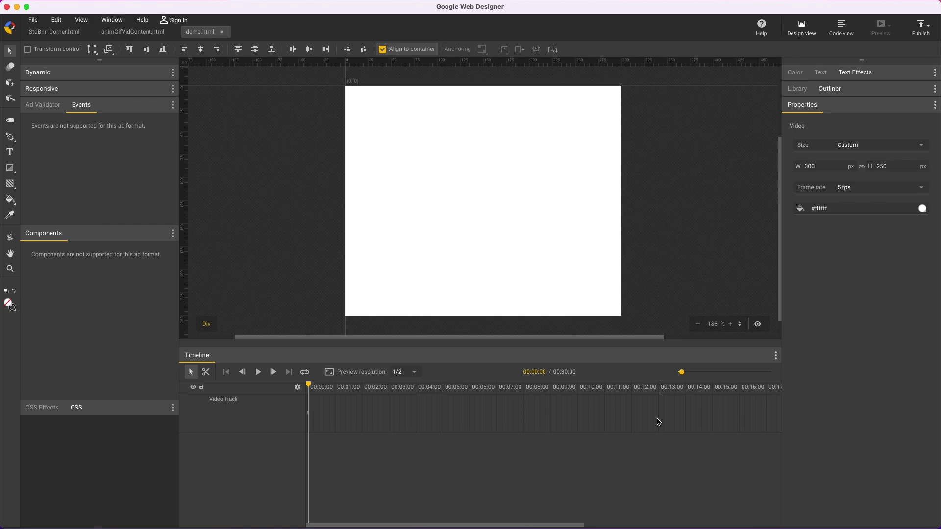
Set the video track's preview resolution to Full
click(259, 408)
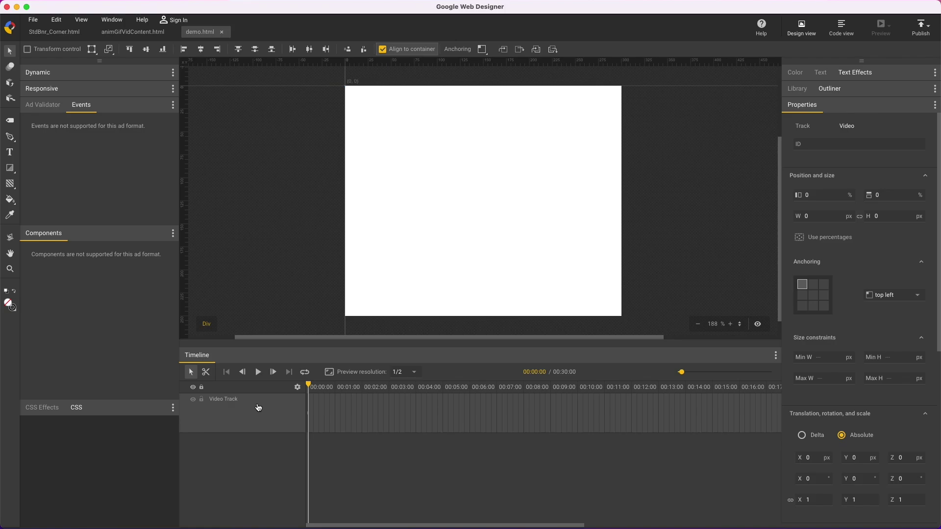
click(417, 376)
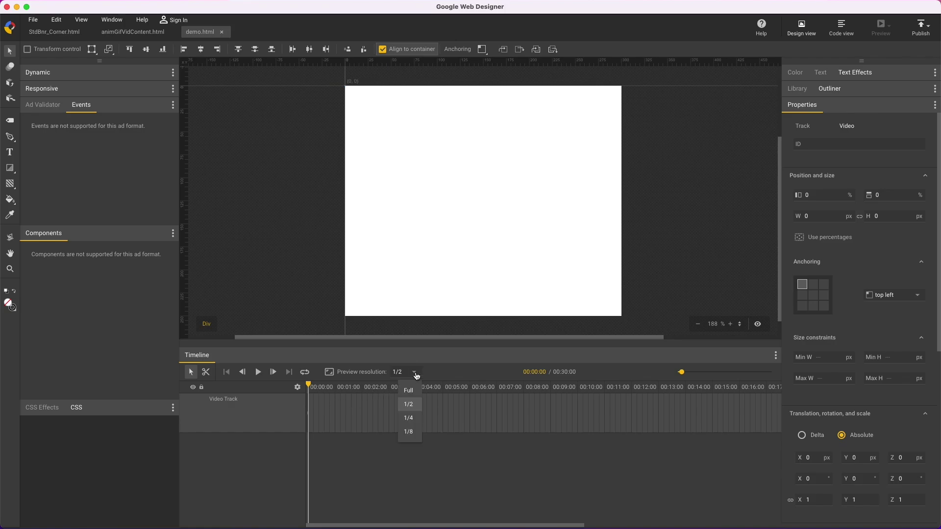
click(413, 390)
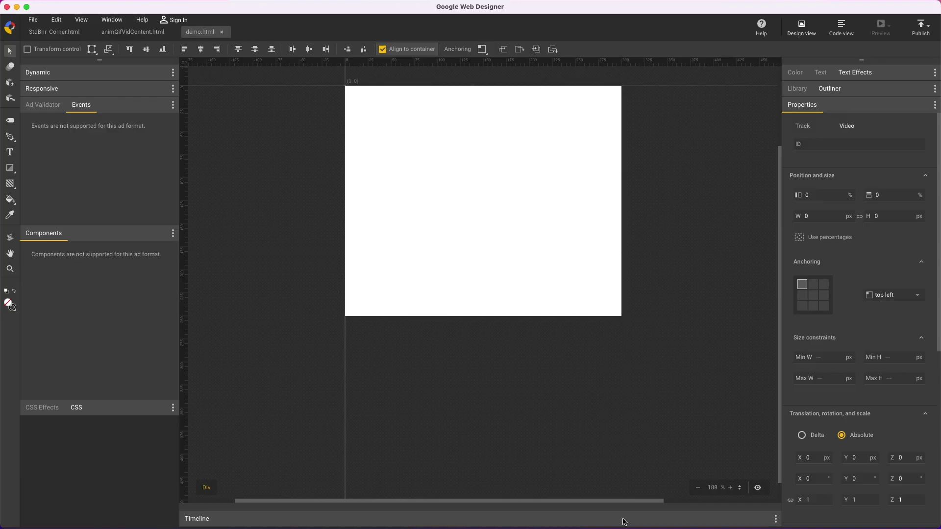
Collapse the Components and Events panels and expand the Responsive and Dynamic panels
click(147, 233)
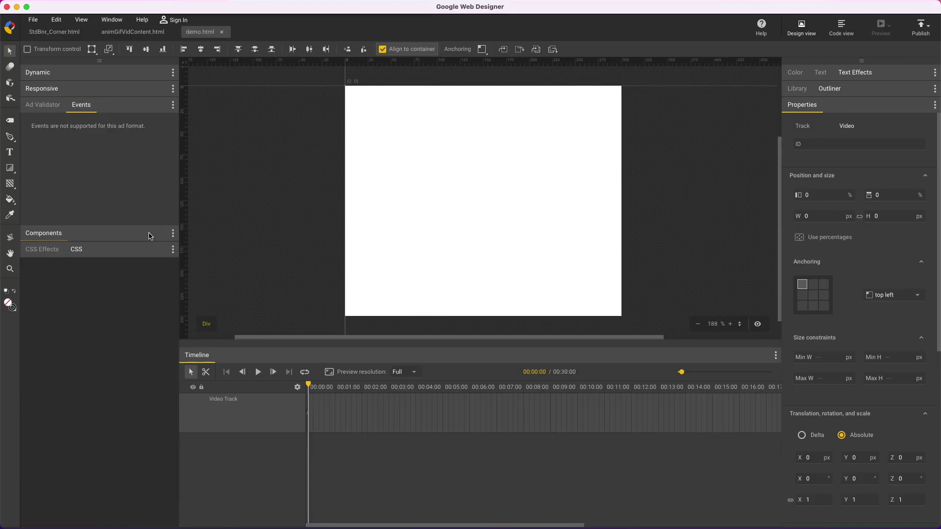
click(126, 102)
click(124, 85)
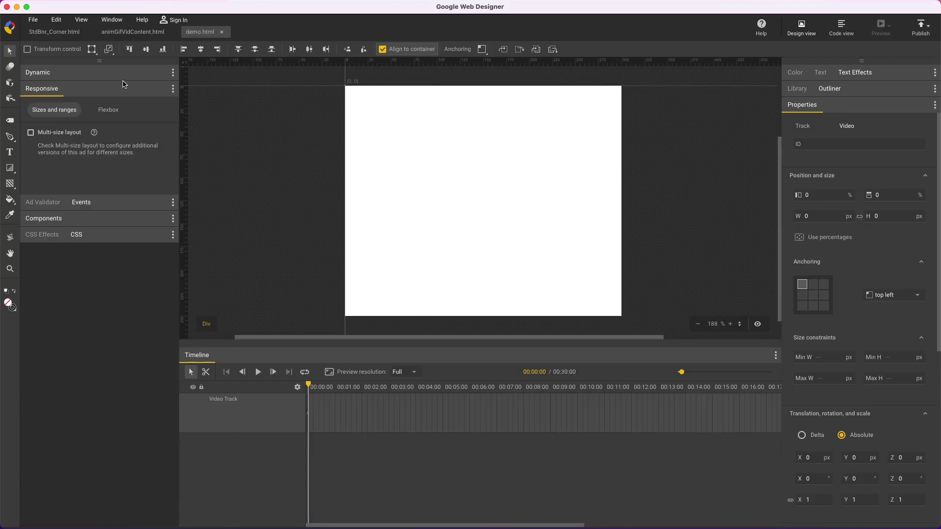
click(124, 77)
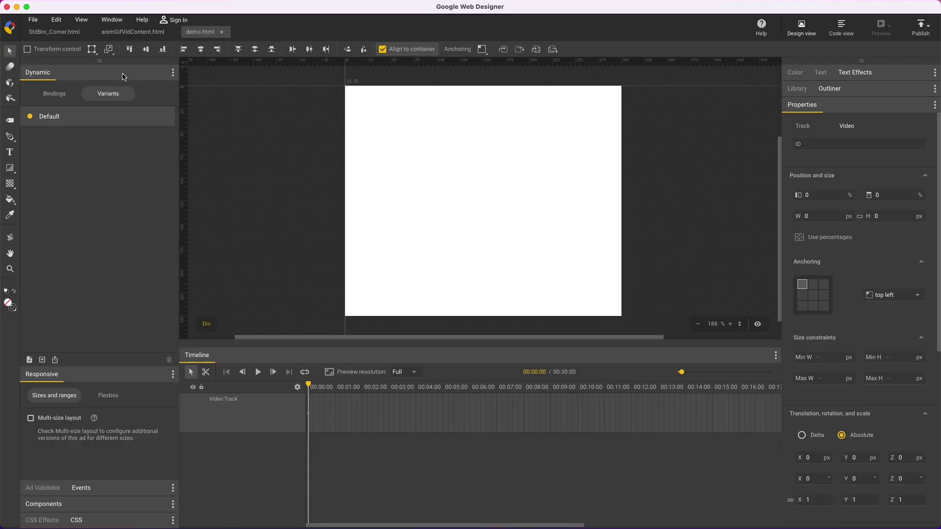
click(32, 19)
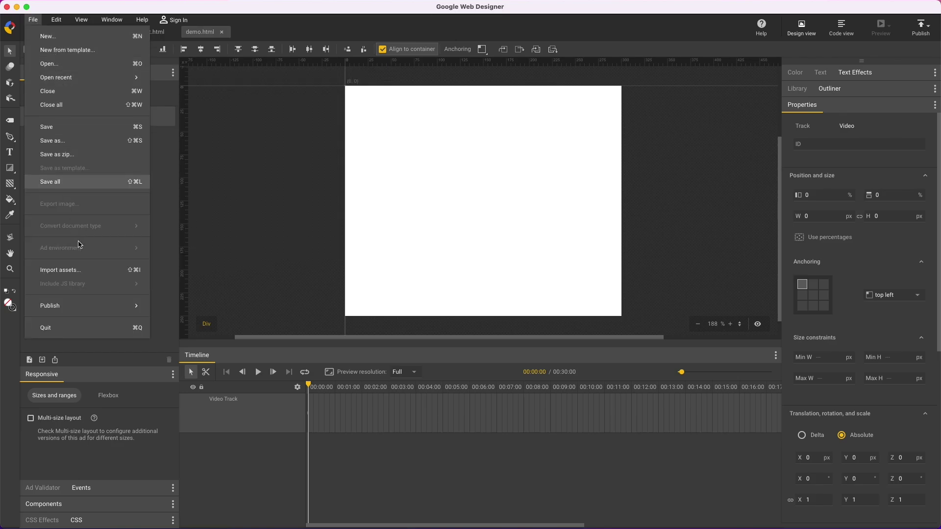
click(241, 253)
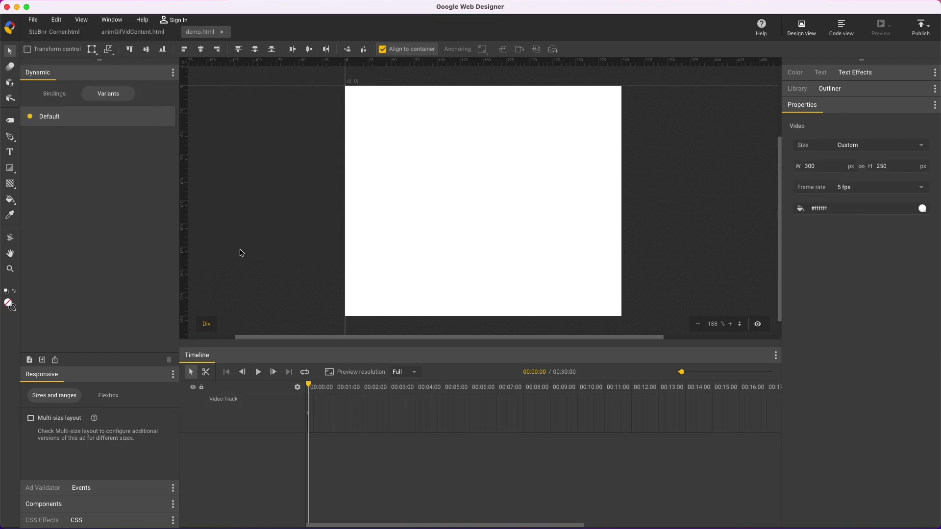
Set the document background colour to #fe4a5e
click(841, 211)
key(super+a)
text(#fe4a5e)
key(Return)
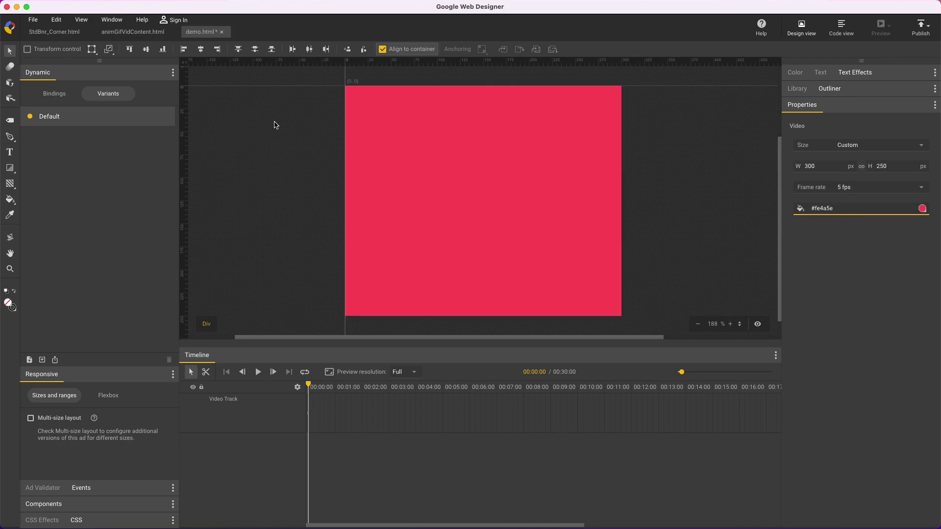
Draw a div on the stage with a 1 px #ffffff border
click(11, 118)
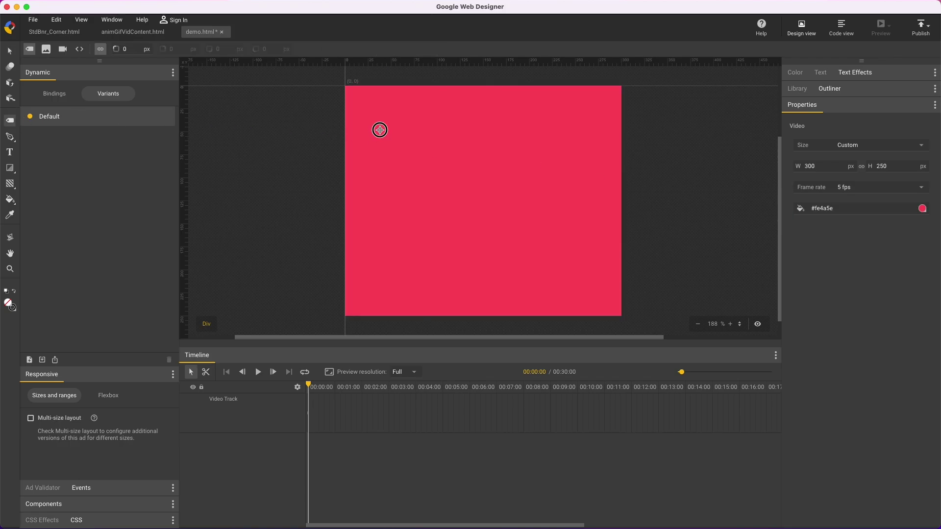
drag(380, 130, 592, 260)
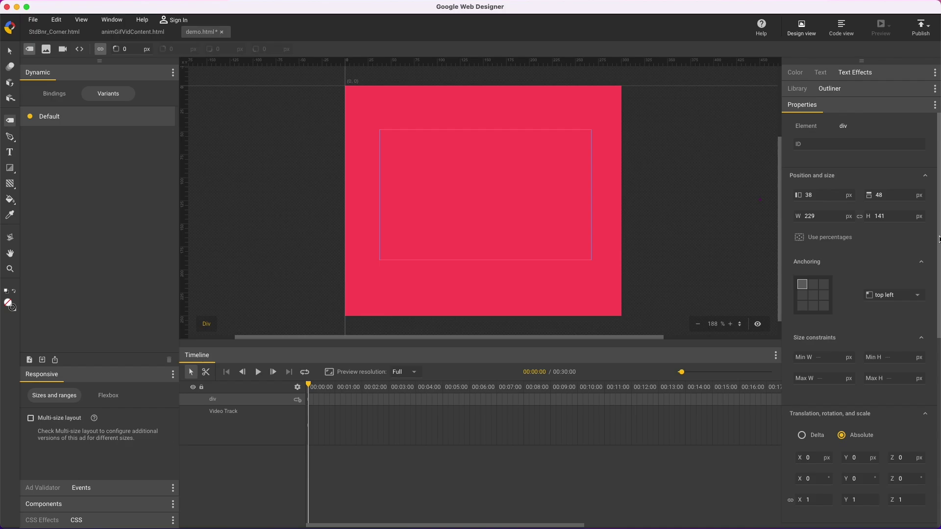
scroll(936, 411, down, 2)
scroll(937, 410, down, 1)
click(888, 298)
text(1)
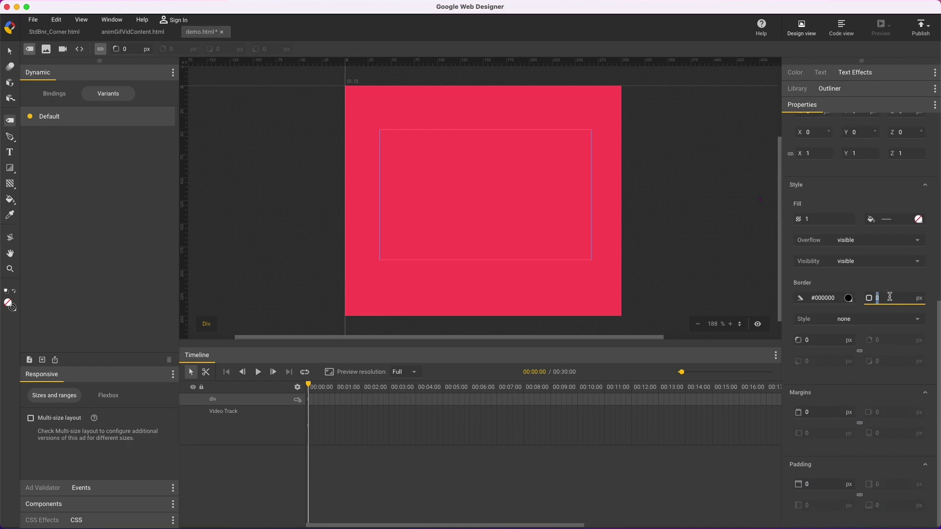
click(823, 298)
text(#ffffff)
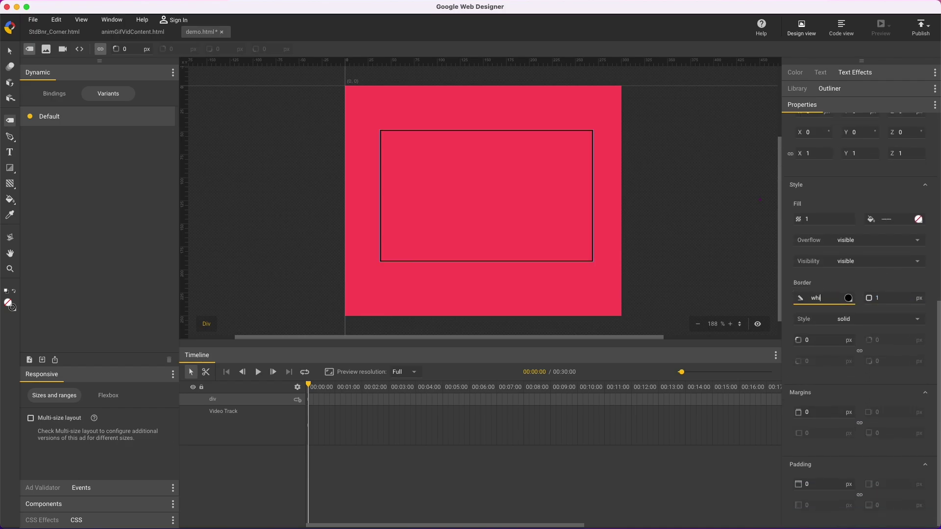
drag(936, 337, 916, 121)
Position the frame at X 15, Y 15 with width 268 and height 218
click(821, 194)
text(15)
key(Tab)
text(15)
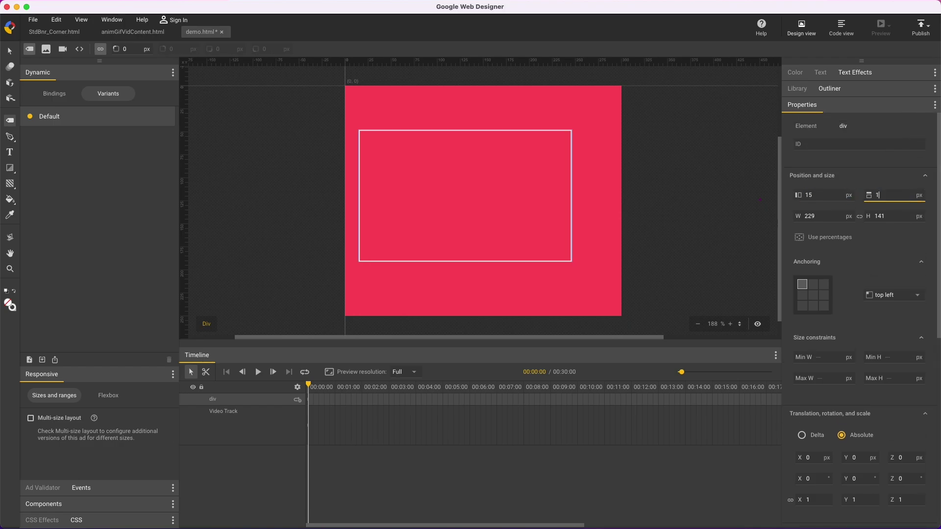
key(Tab)
text(268)
key(Tab)
key(Tab)
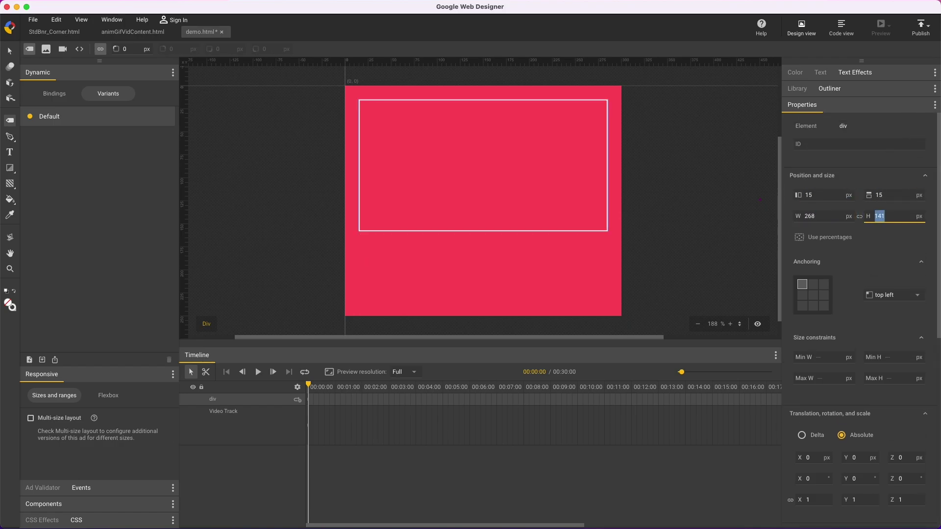
text(218)
Drag the VORATO logo image onto the ad and select it
drag(221, 11, 466, 133)
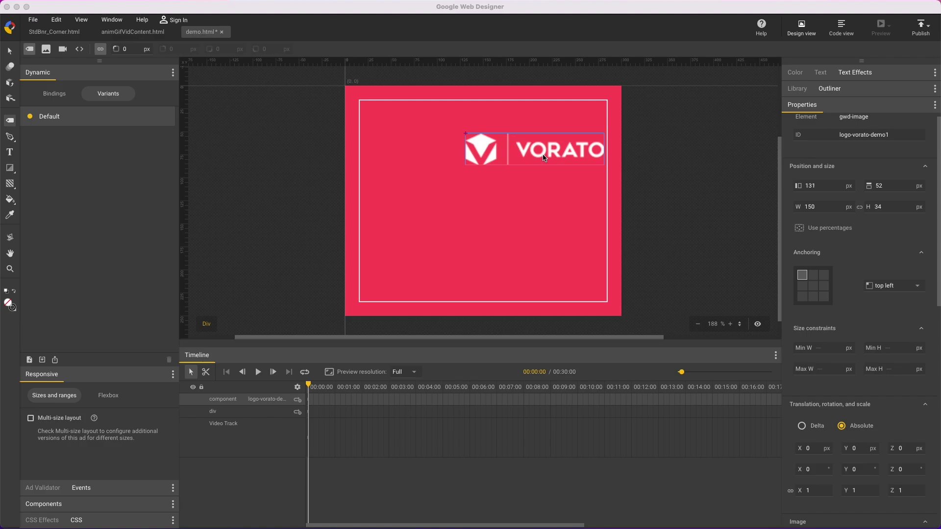
click(191, 109)
click(11, 53)
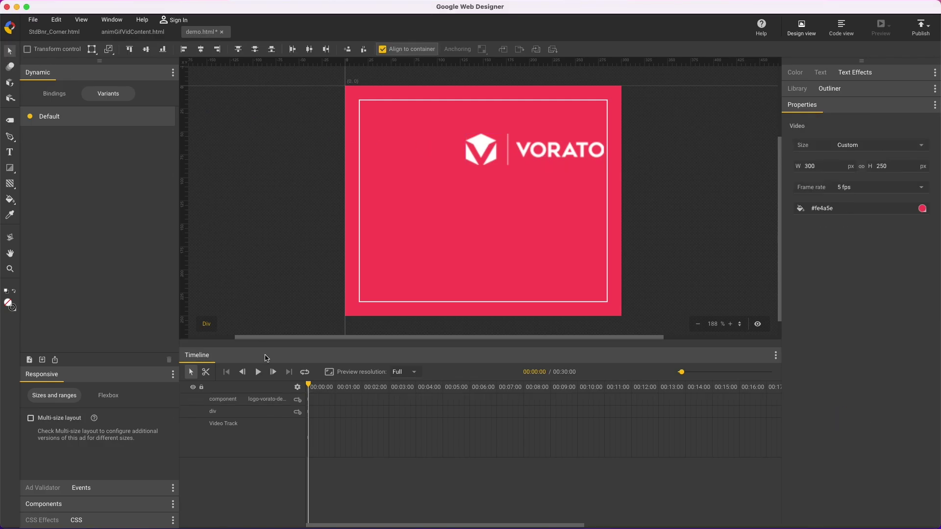
click(269, 399)
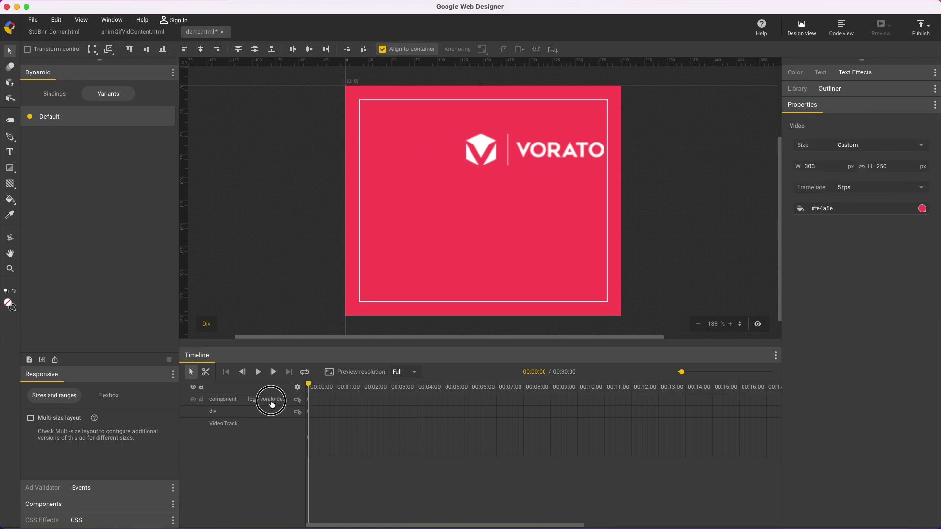
Centre the logo horizontally and add a centre-aligned 'YEAR-END SALES EVENT' headline below it
click(201, 49)
click(10, 152)
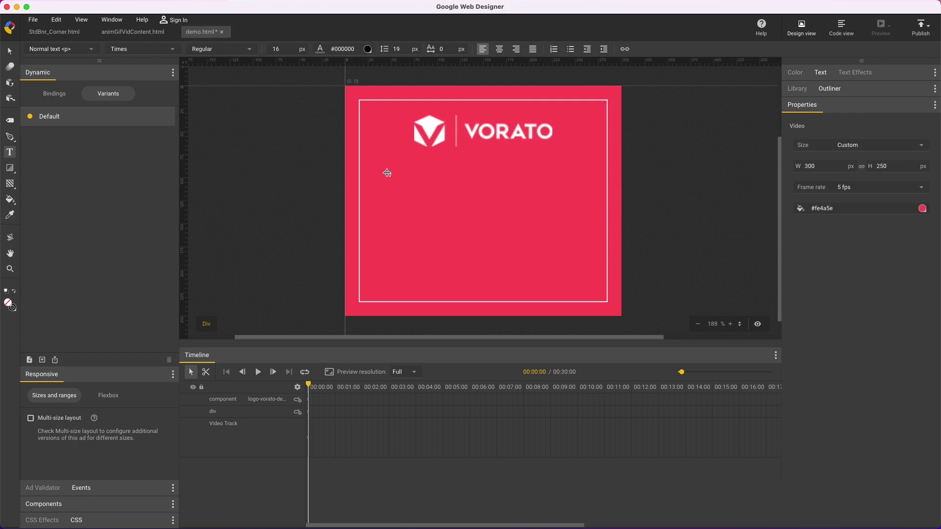
drag(371, 167, 595, 249)
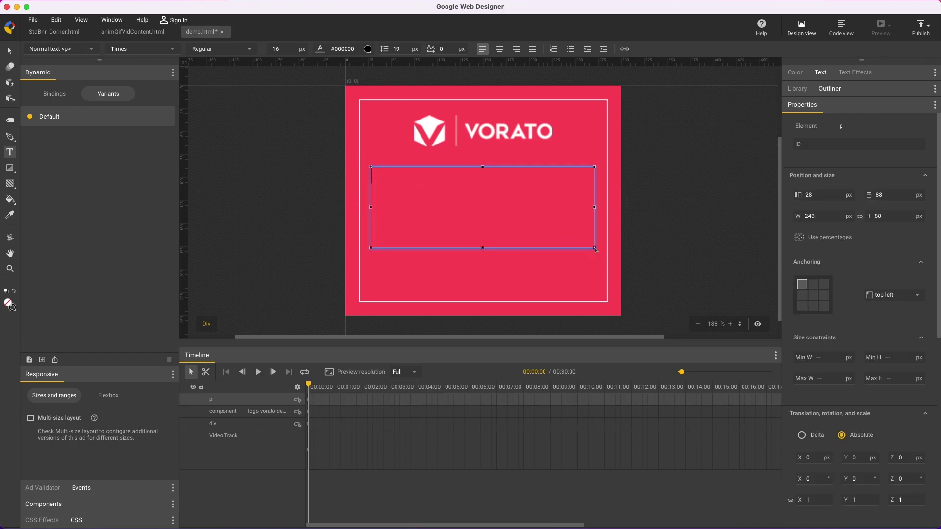
text(YEAR-END SALES EVENT)
click(821, 72)
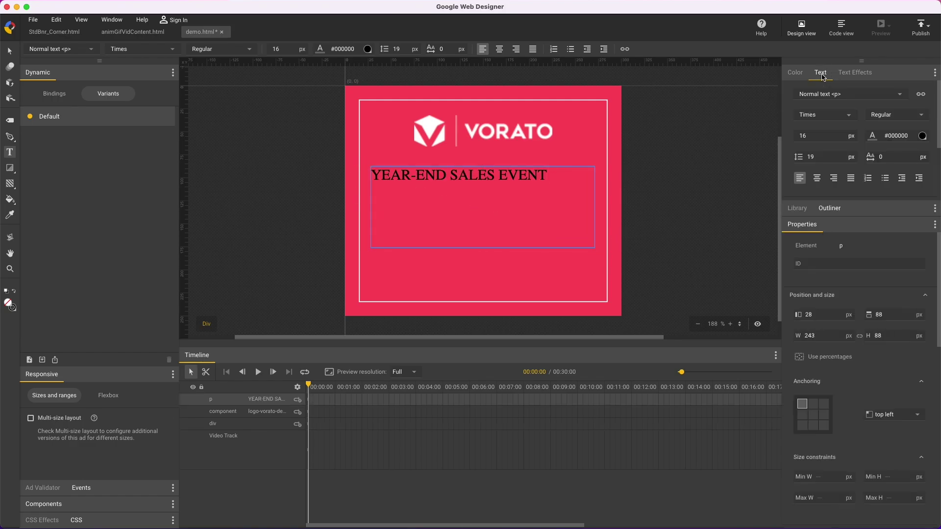
click(817, 178)
Add Roboto Condensed from Google Fonts and apply it to the headline
click(839, 115)
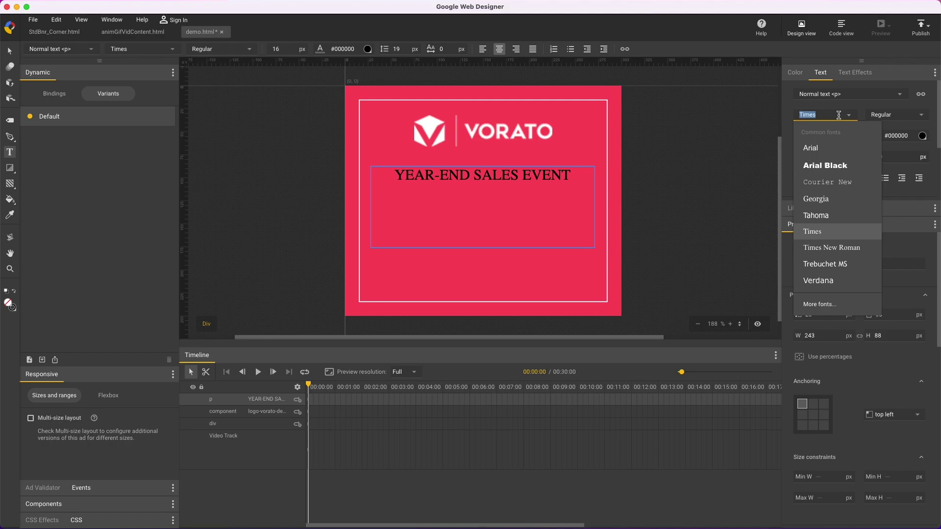
click(819, 305)
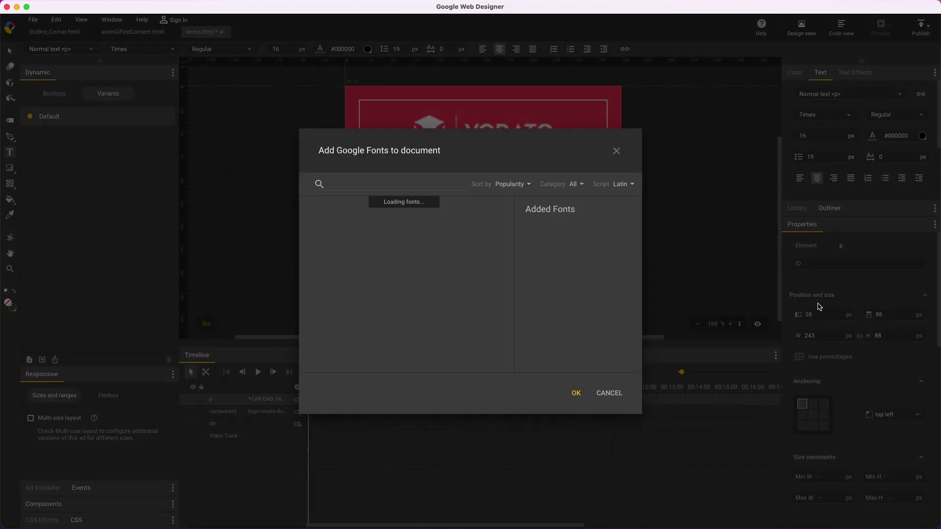
click(338, 185)
text(roboto)
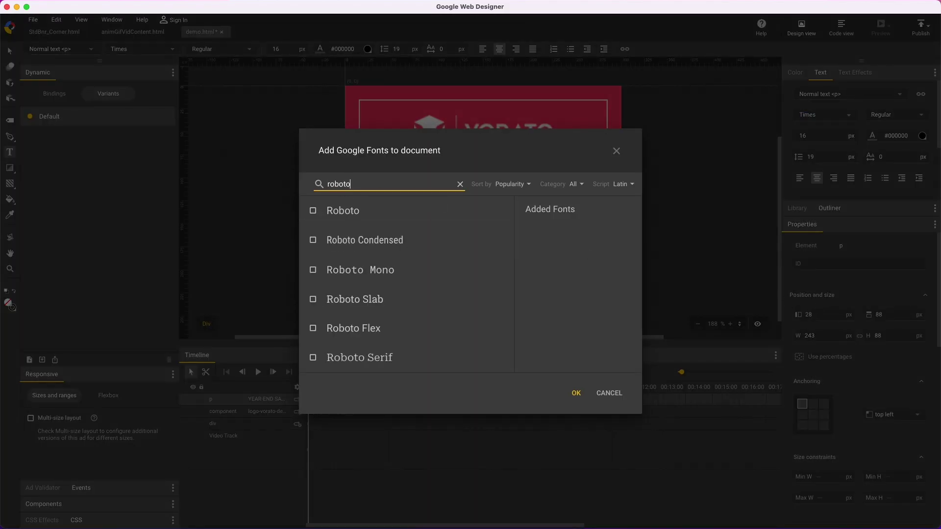
click(313, 240)
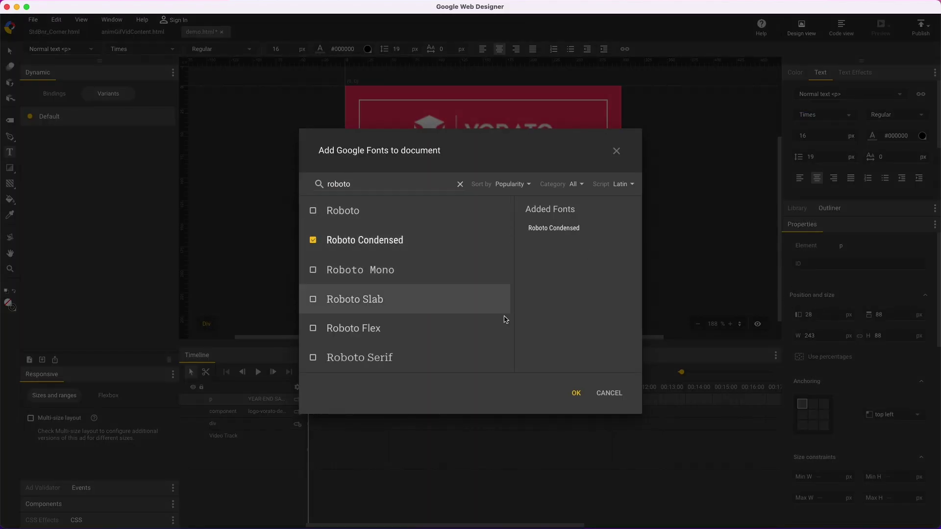
click(576, 393)
Set the headline to 34 px, white, letter spacing 3 and line height 37
double_click(804, 136)
text(34)
key(Return)
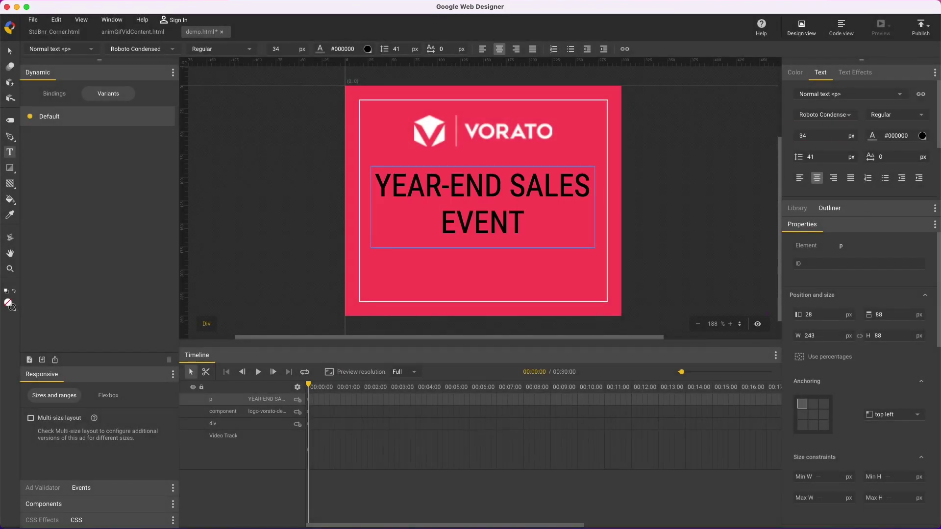
double_click(913, 136)
text(white)
key(Return)
double_click(882, 157)
text(3)
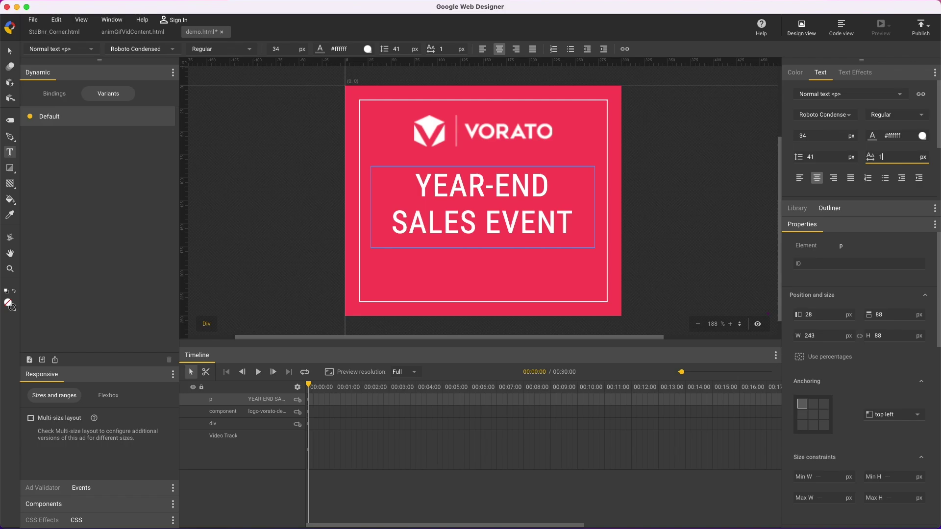
double_click(836, 155)
text(37)
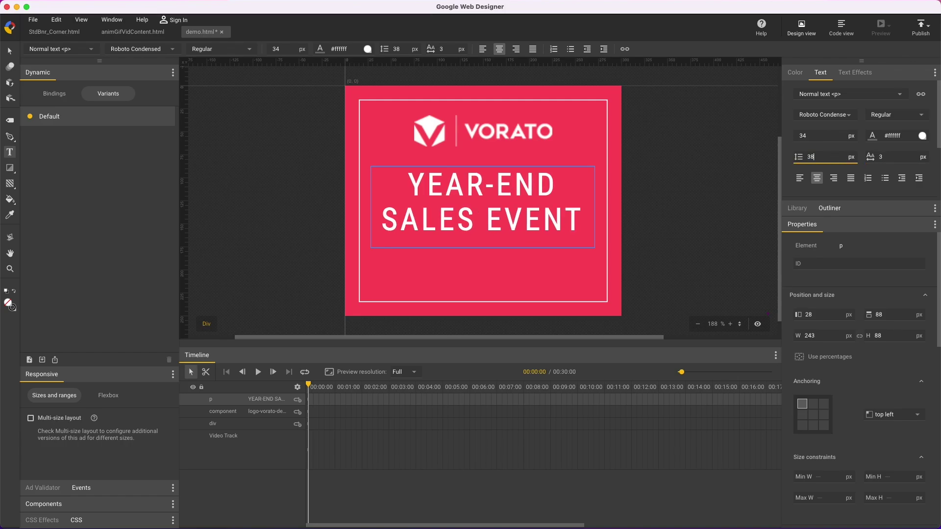
key(Return)
Draw a box near the bottom of the banner with a #ffffff fill
key(v)
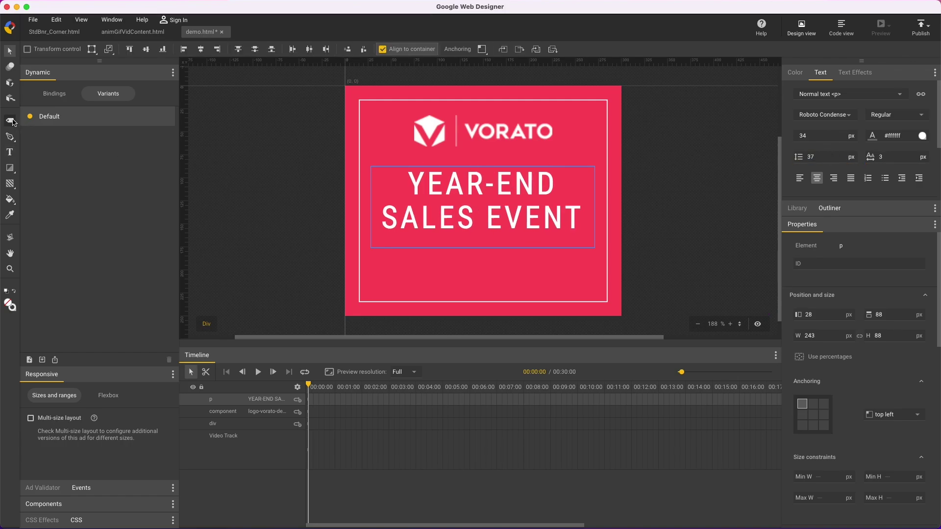
click(13, 121)
drag(413, 269, 547, 296)
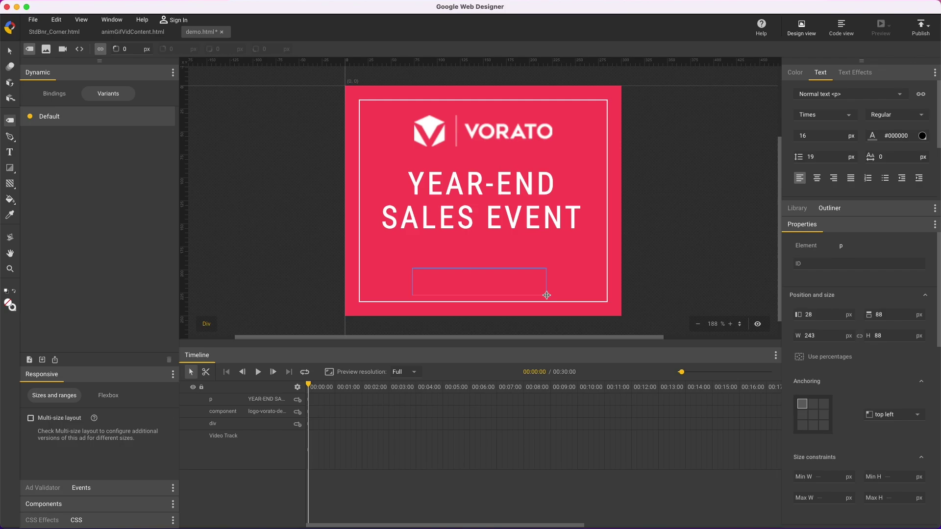
scroll(938, 328, down, 10)
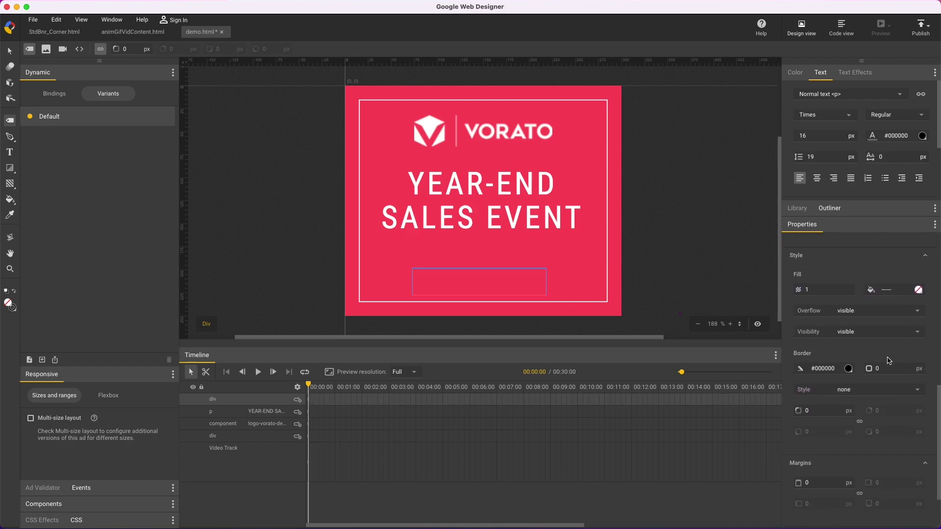
click(890, 289)
text(#ffffff)
Adjust the box to height 35 and Y 190, then centre it horizontally
scroll(934, 353, up, 10)
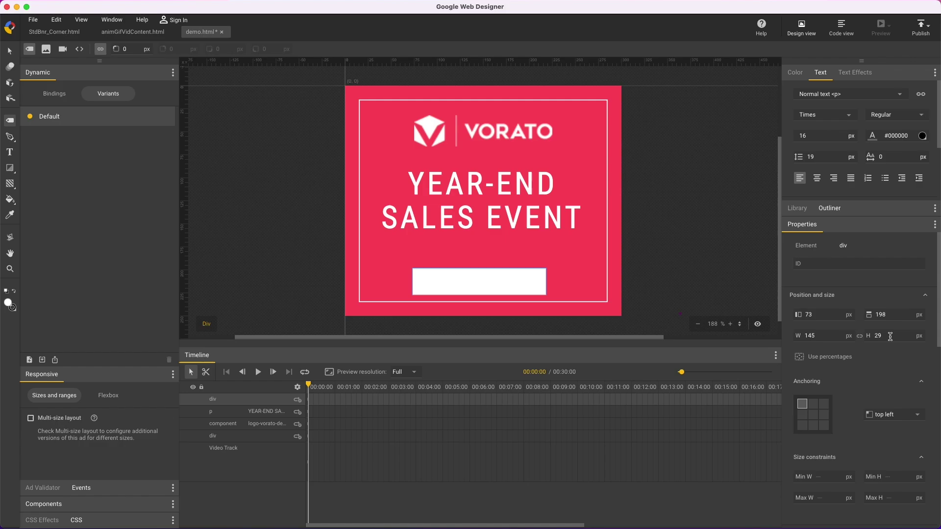
click(888, 336)
key(Up)
key(Up)
key(Up)
key(Up)
key(Up)
key(Up)
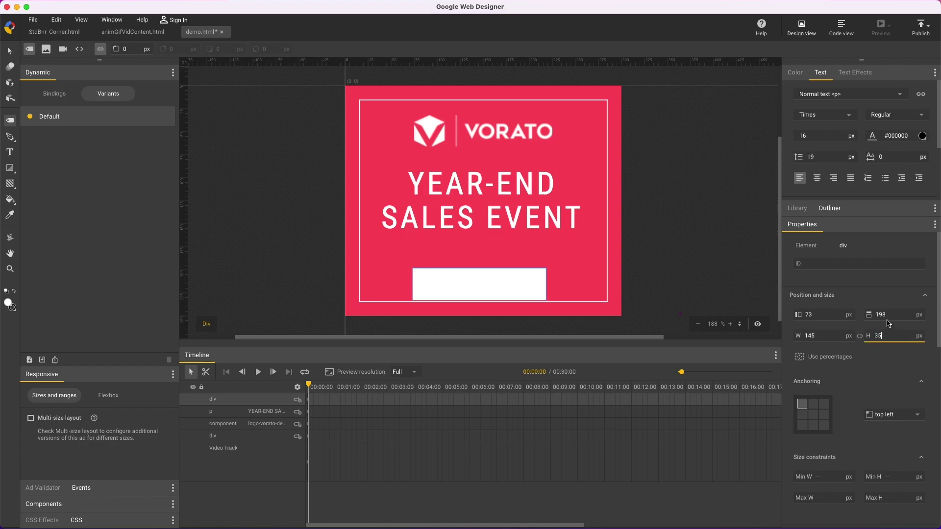
click(889, 314)
key(Down)
key(Down)
key(Down)
key(Down)
key(Down)
key(Down)
key(Down)
key(Down)
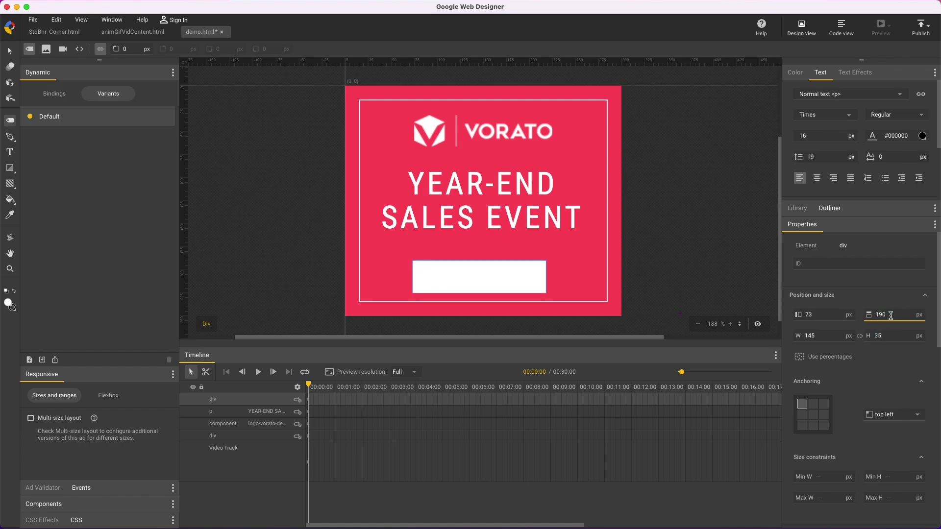
click(10, 51)
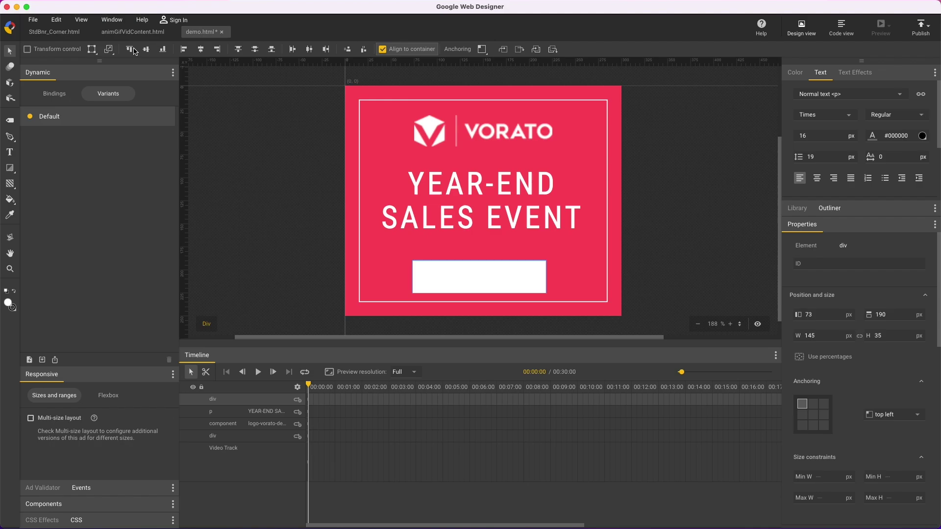
click(201, 49)
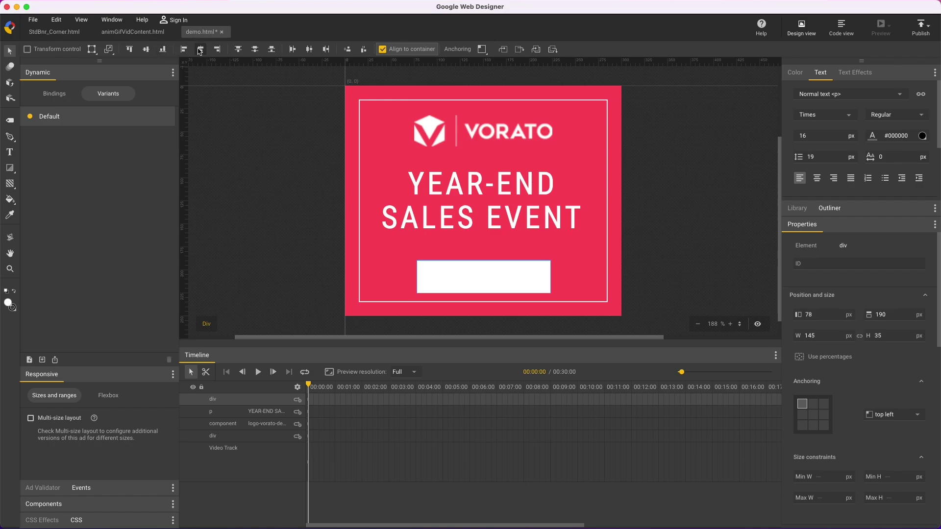
Add centre-aligned 'LEARN MORE' text over the white box in the Roboto font
click(10, 152)
drag(433, 268, 540, 312)
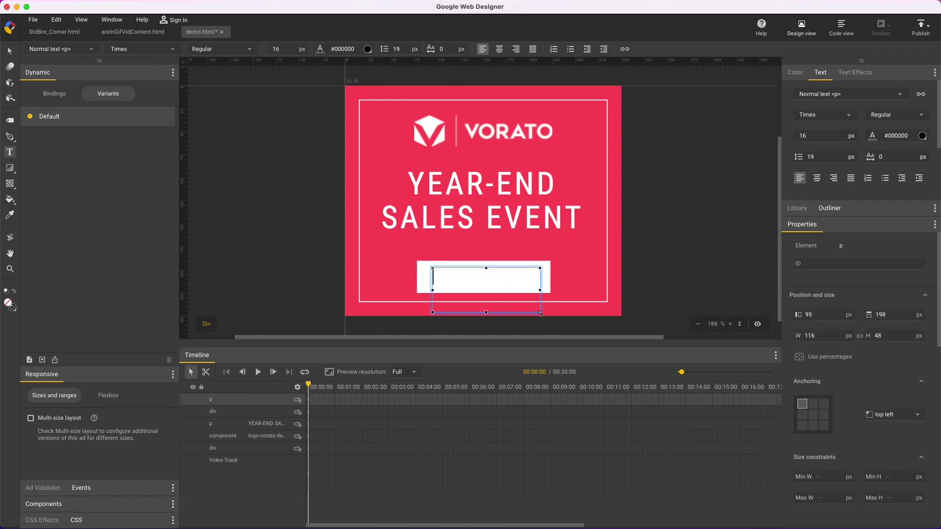
text(LEARN MORE)
click(817, 178)
click(839, 114)
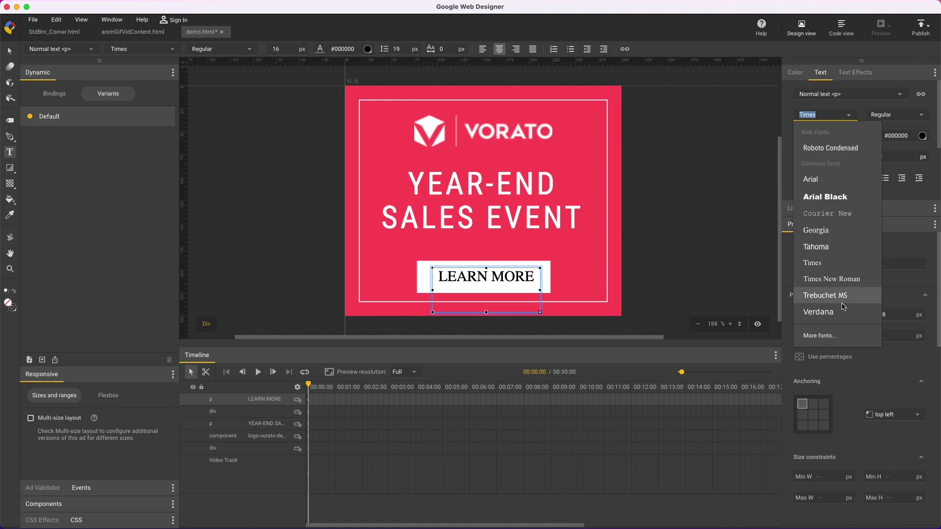
click(840, 332)
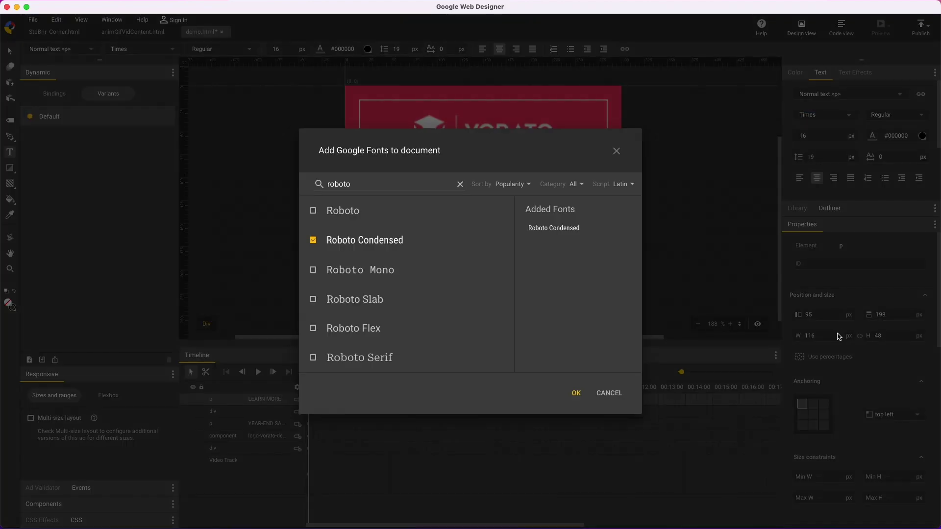
click(312, 211)
click(577, 394)
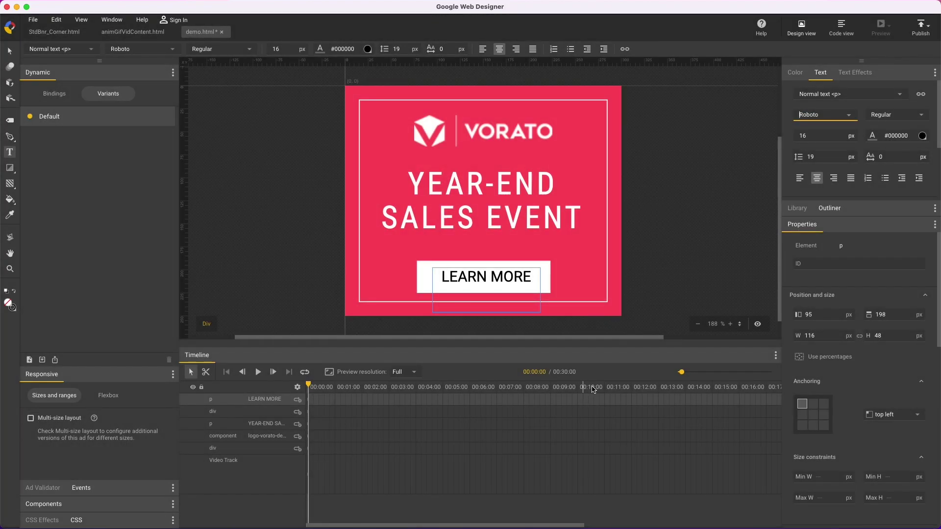
Set LEARN MORE to 14 px, colour #fe4a5e, with letter spacing 1
click(815, 136)
text(14)
click(898, 136)
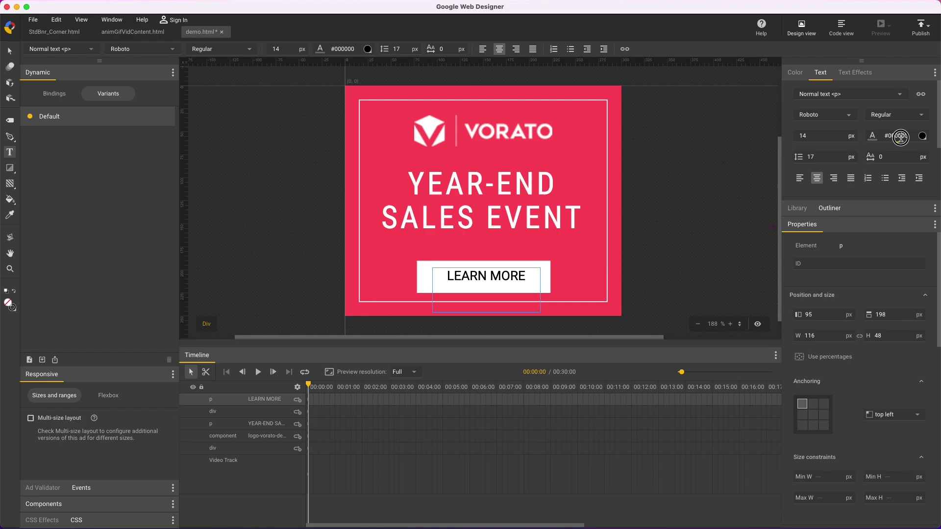
text(#fe4a5e)
key(Return)
click(889, 157)
text(1)
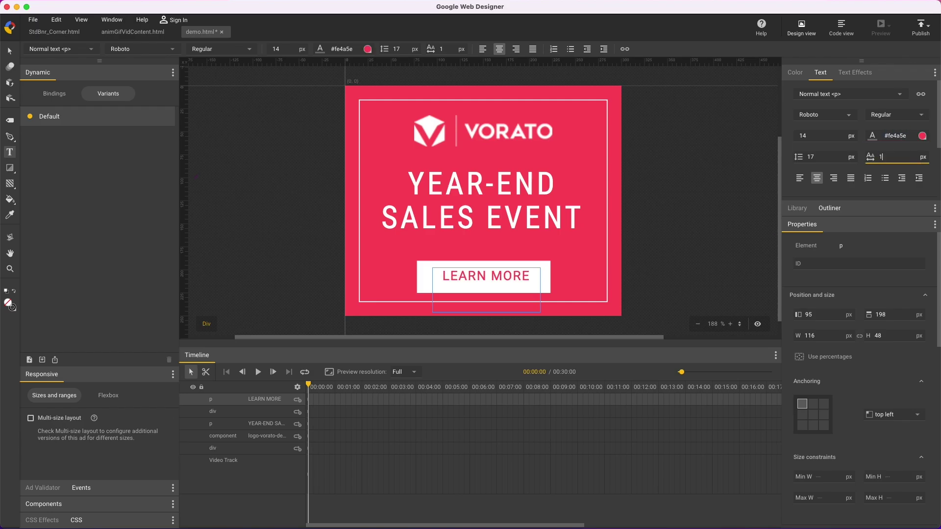
click(10, 50)
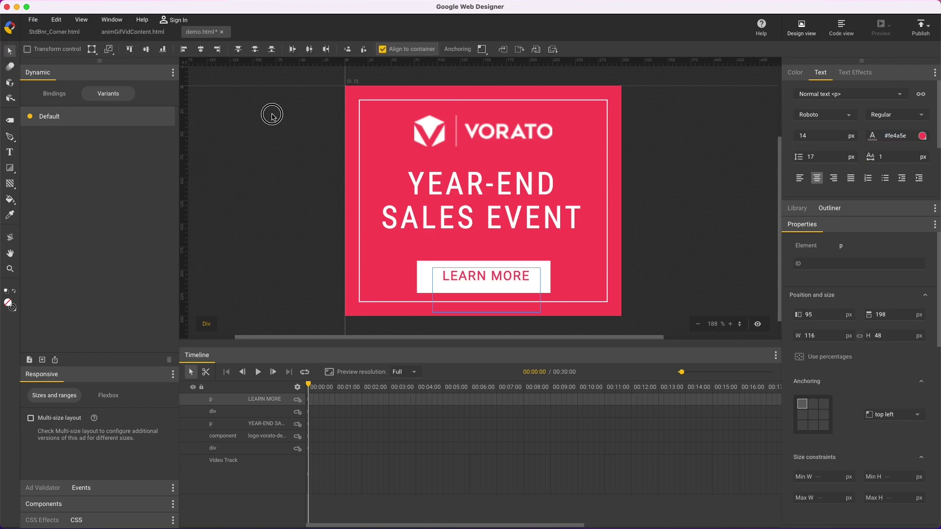
Apply the Line up text effect word by word to the YEAR-END SALES EVENT headline and preview it
click(277, 133)
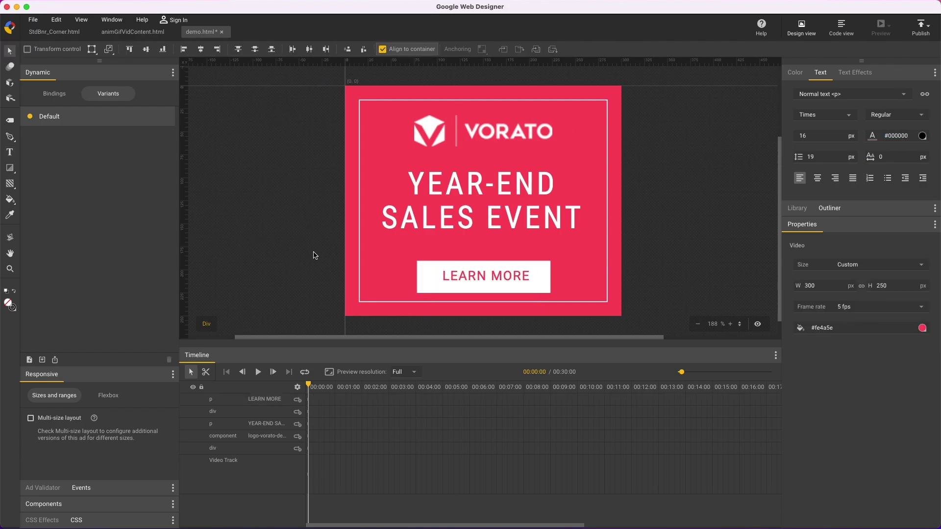
click(277, 425)
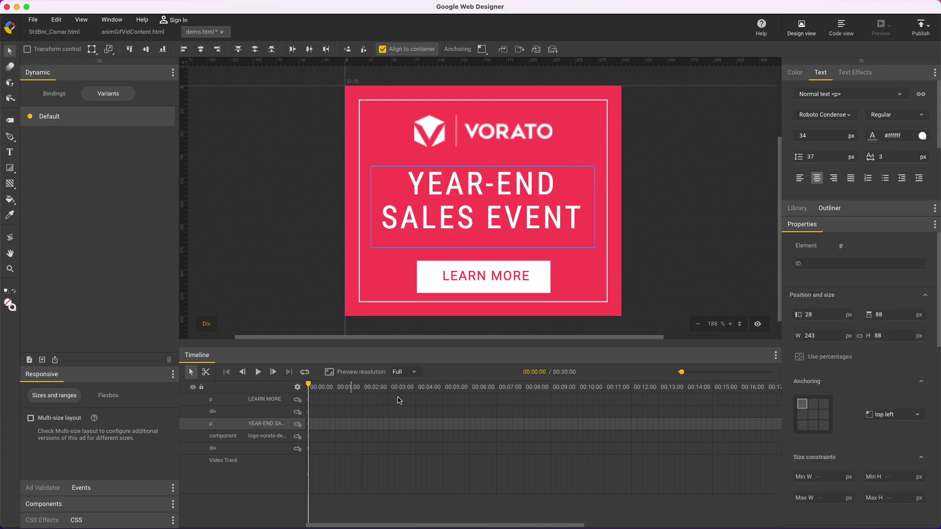
click(856, 73)
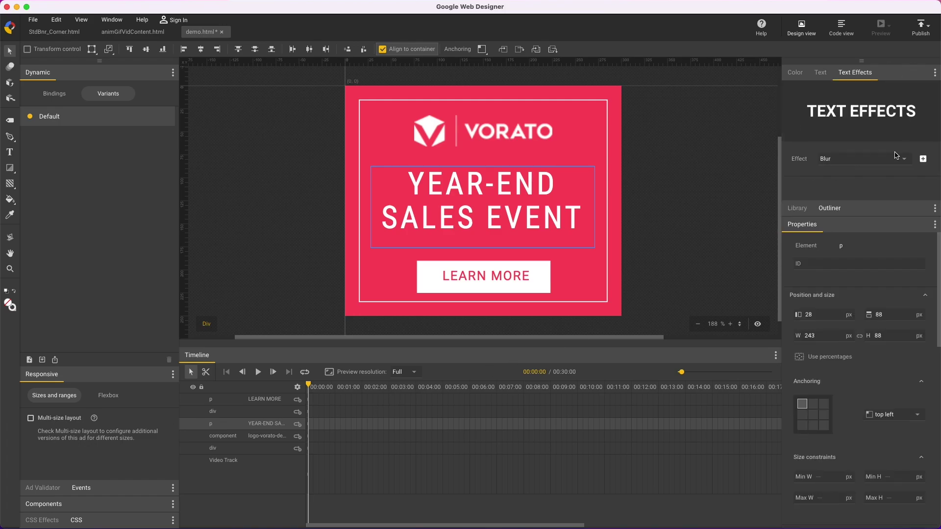
click(893, 162)
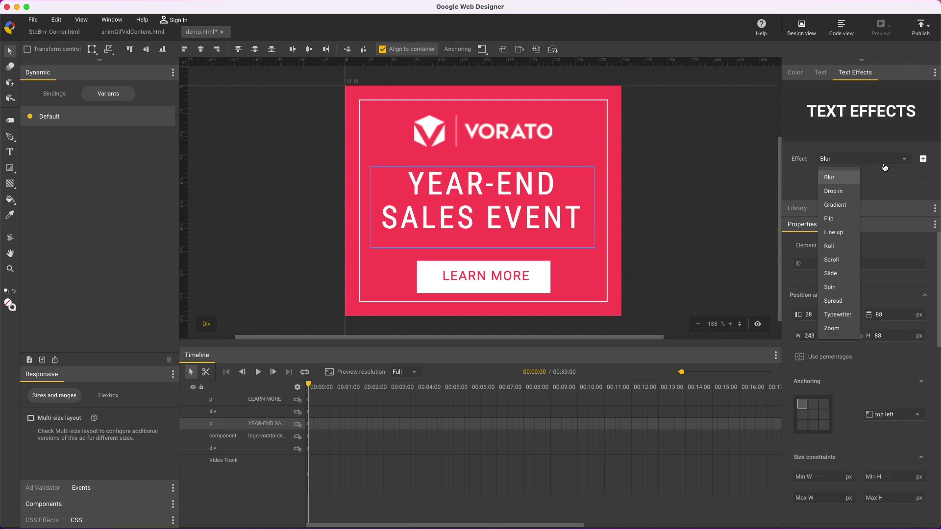
click(833, 232)
click(921, 160)
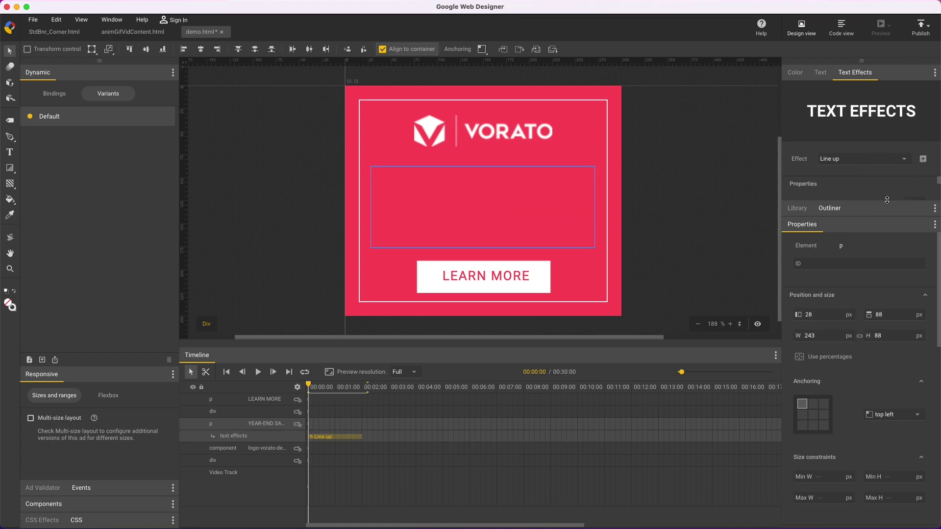
drag(888, 202, 891, 380)
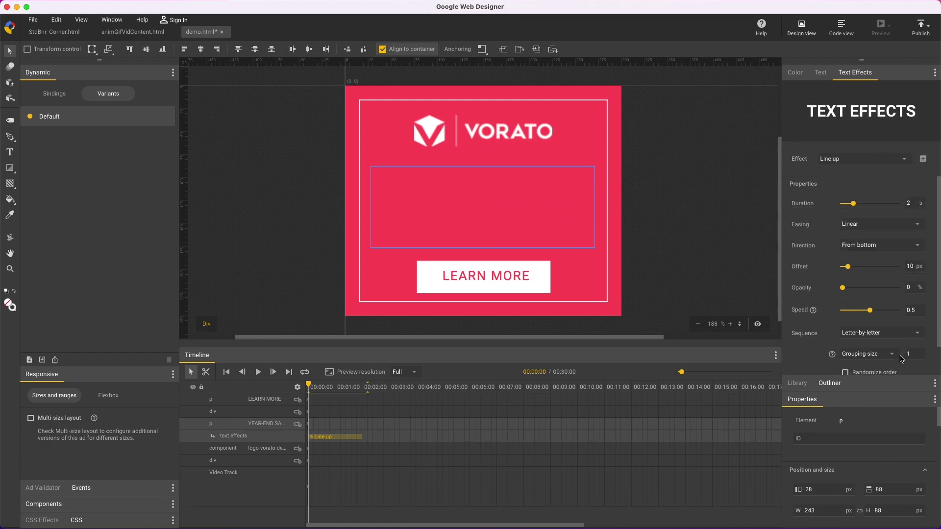
click(907, 335)
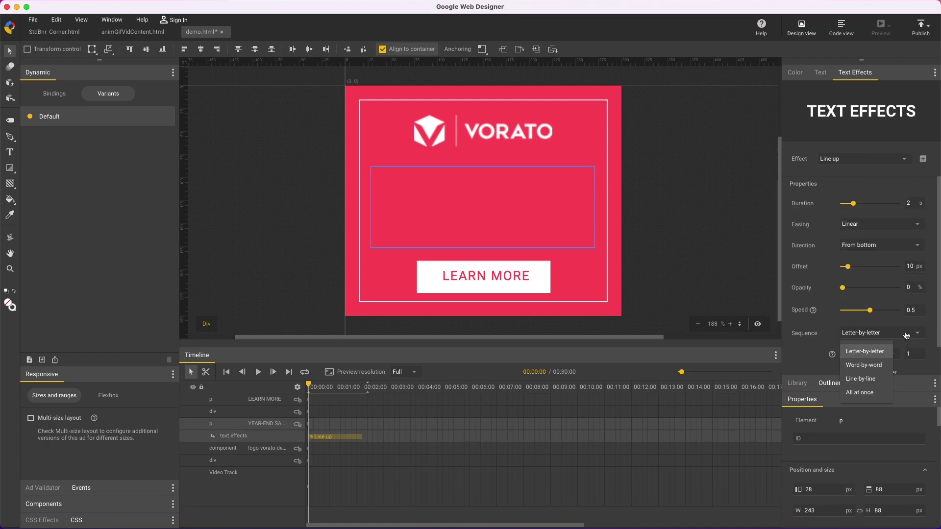
click(878, 366)
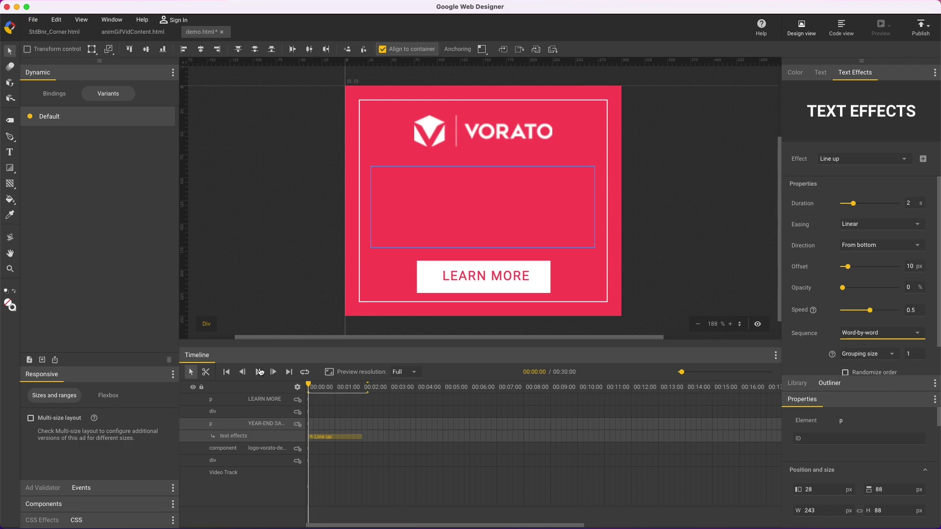
click(258, 372)
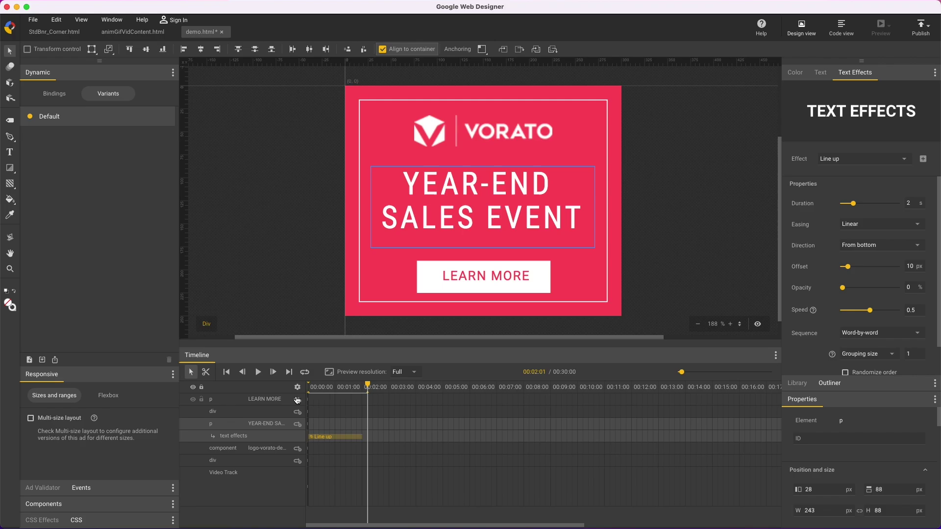
Shorten the headline's Line up effect to 1 second
click(341, 437)
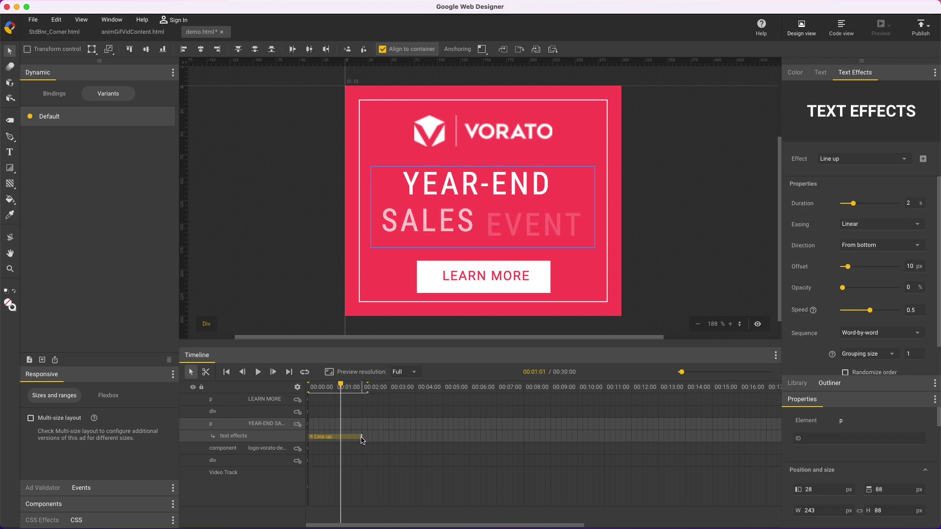
drag(362, 440, 328, 436)
click(321, 437)
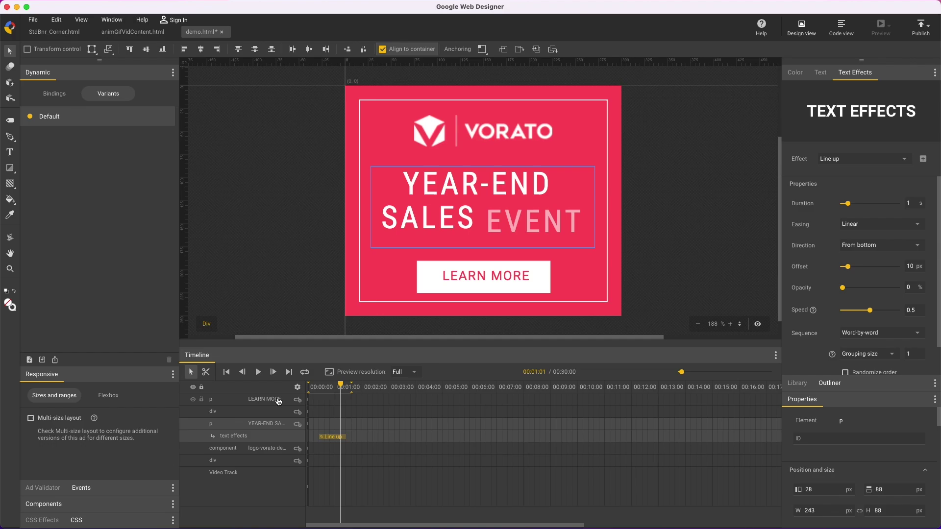
Replay the animation and insert a keyframe at 00:02:02 on the headline row
click(242, 372)
click(259, 372)
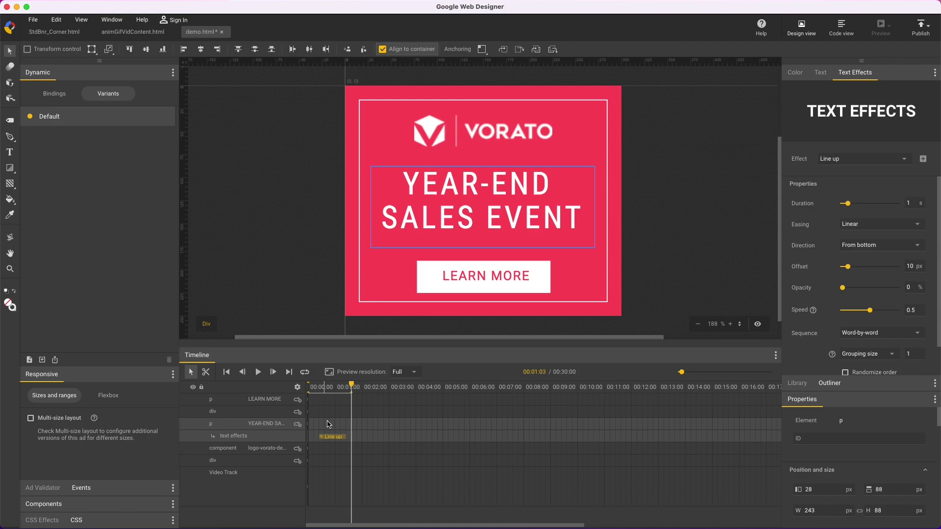
right_click(374, 425)
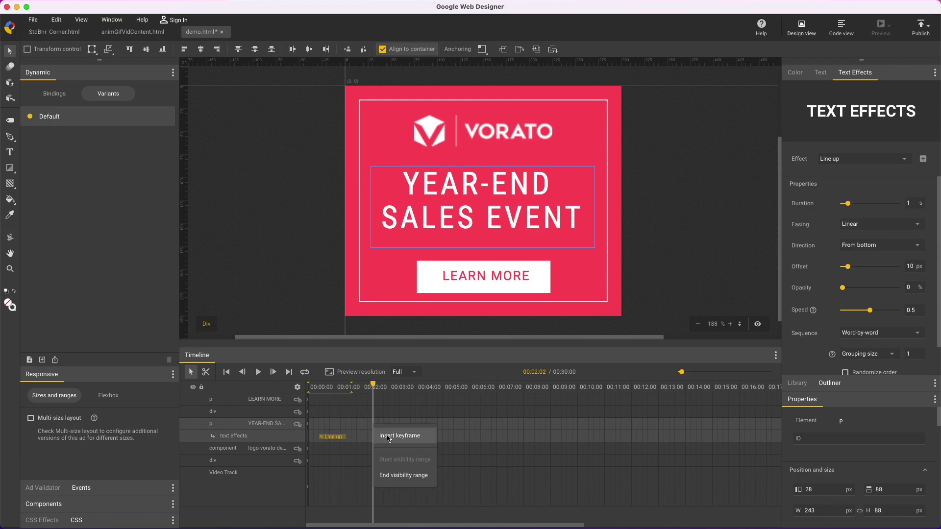
click(389, 436)
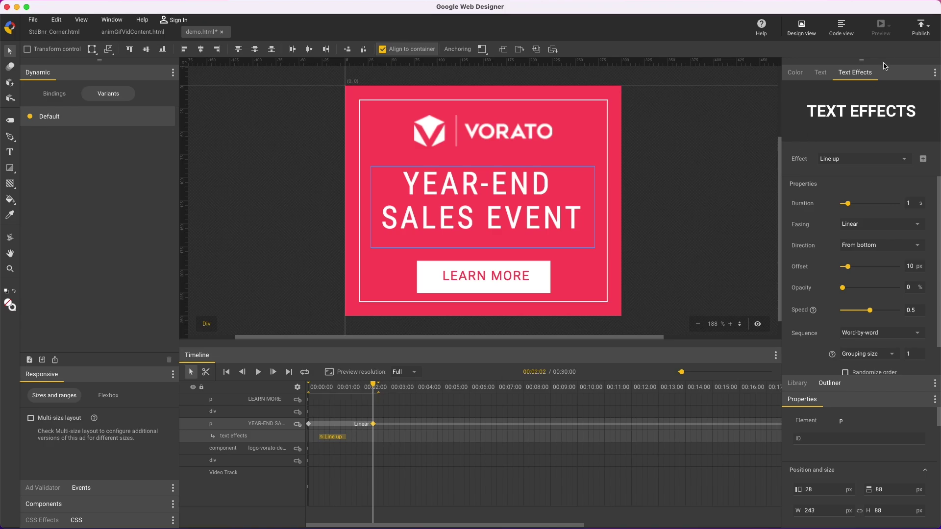
Publish the banner locally as a 300 x 250, 5 fps demo.gif and preview it
click(930, 27)
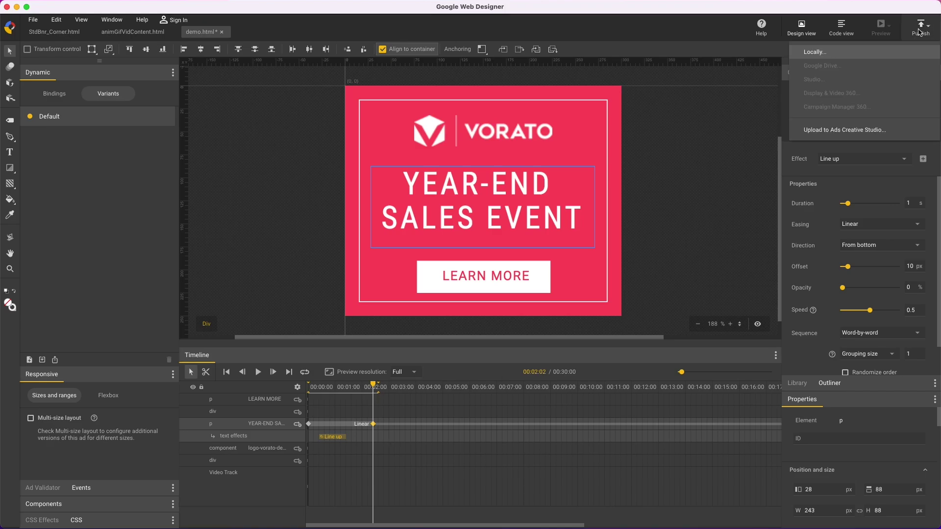
click(855, 53)
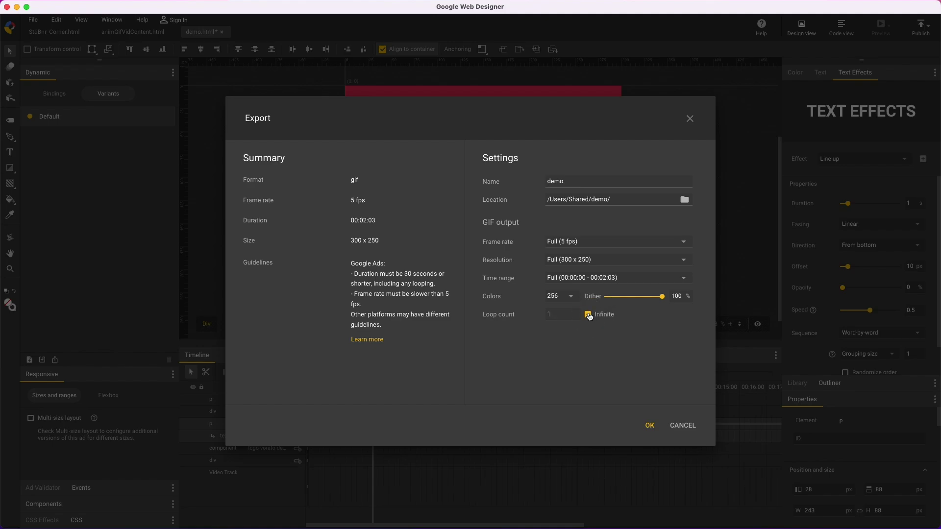
click(650, 426)
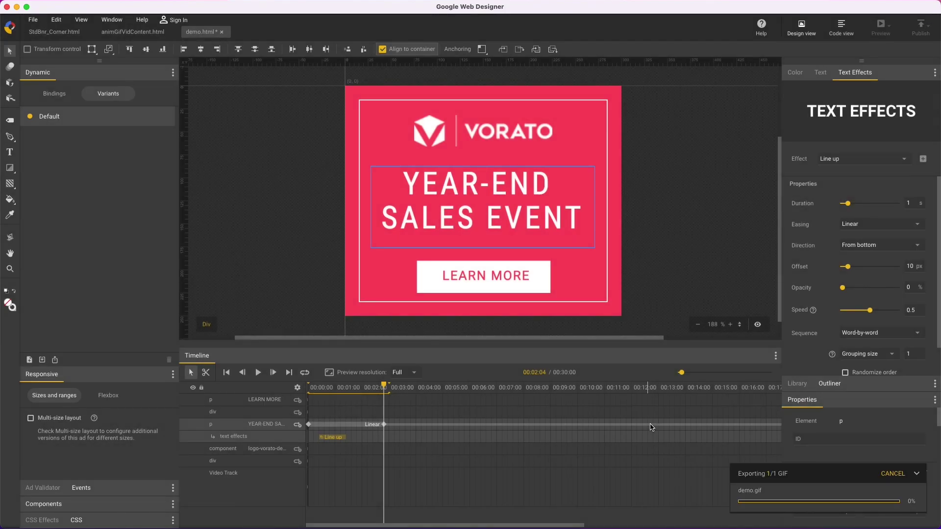
click(853, 474)
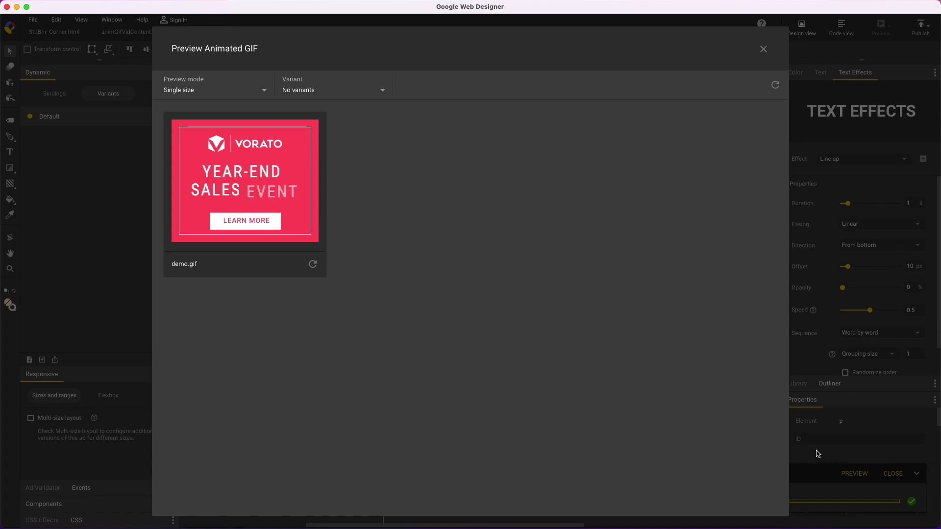
Close the preview, locate the 97 KB demo.gif in the demo folder, and return to Web Designer
click(764, 50)
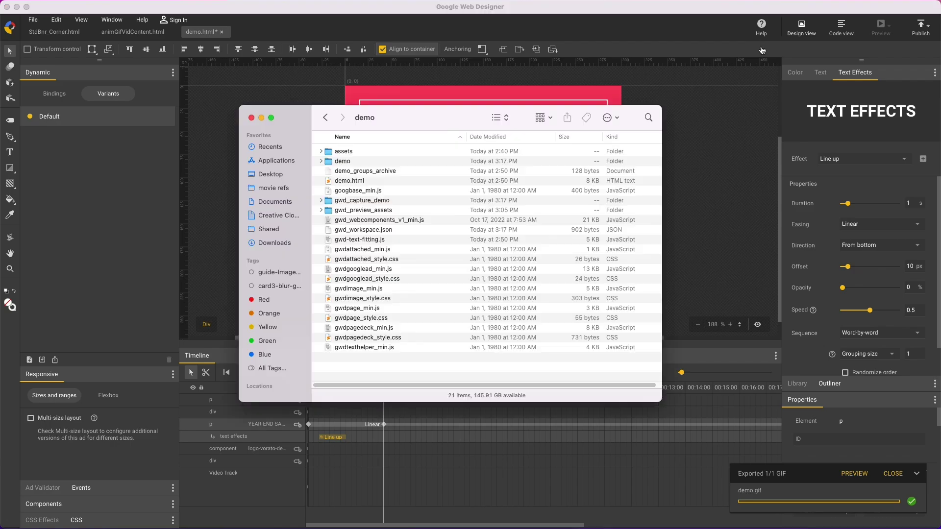
click(321, 161)
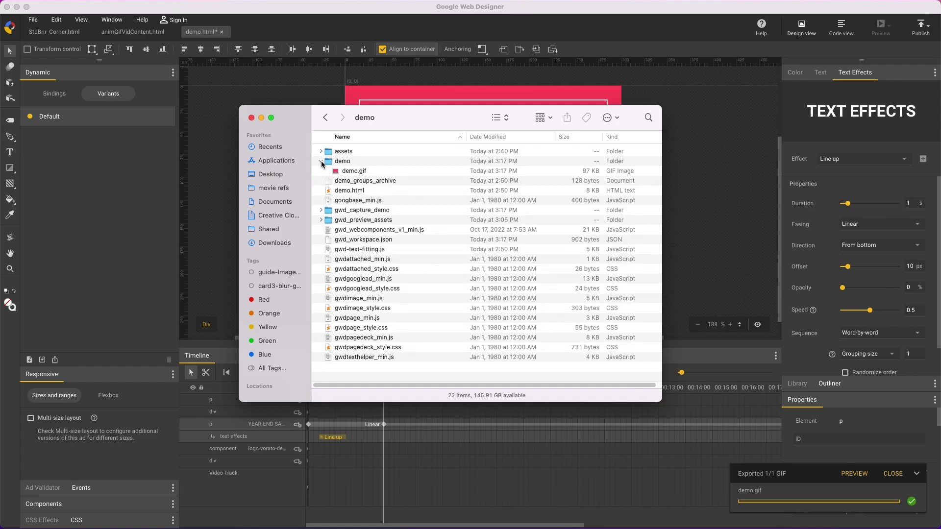
click(365, 171)
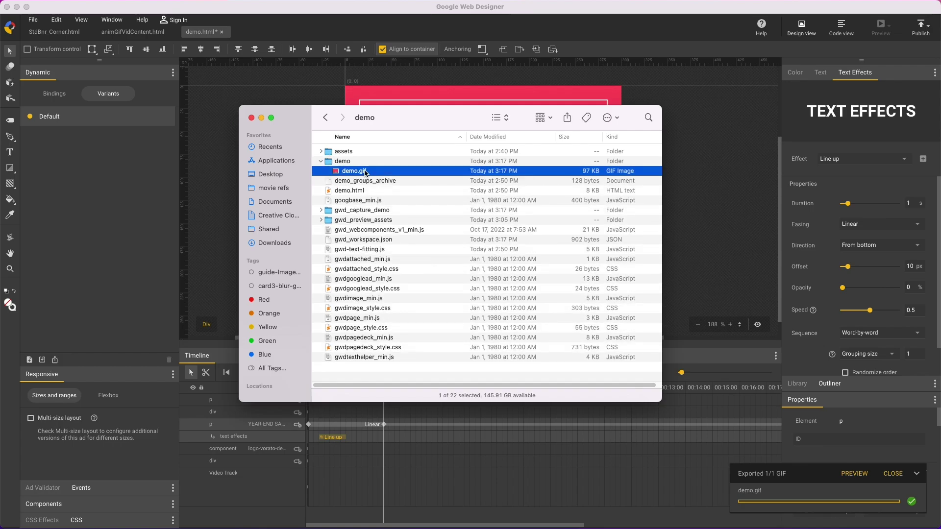
click(707, 115)
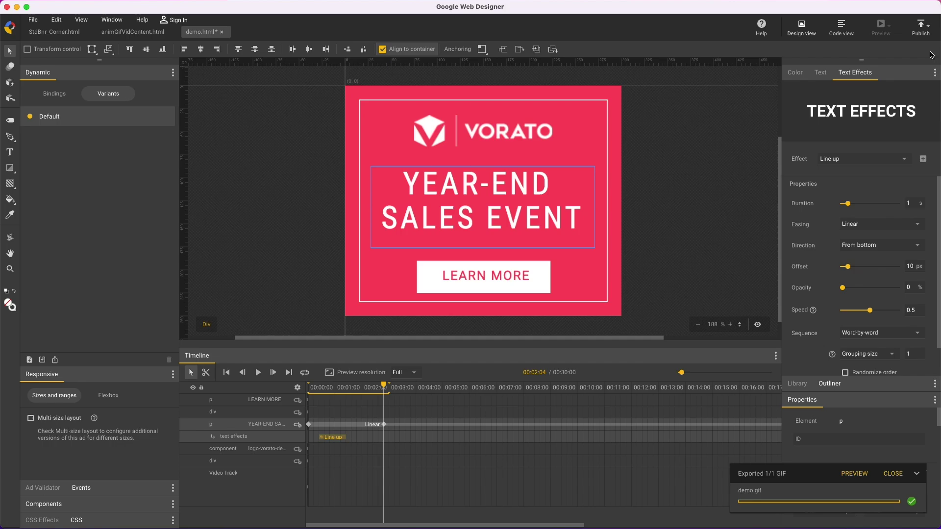
Re-export demo.gif with its GIF palette reduced to 16 colours
click(920, 28)
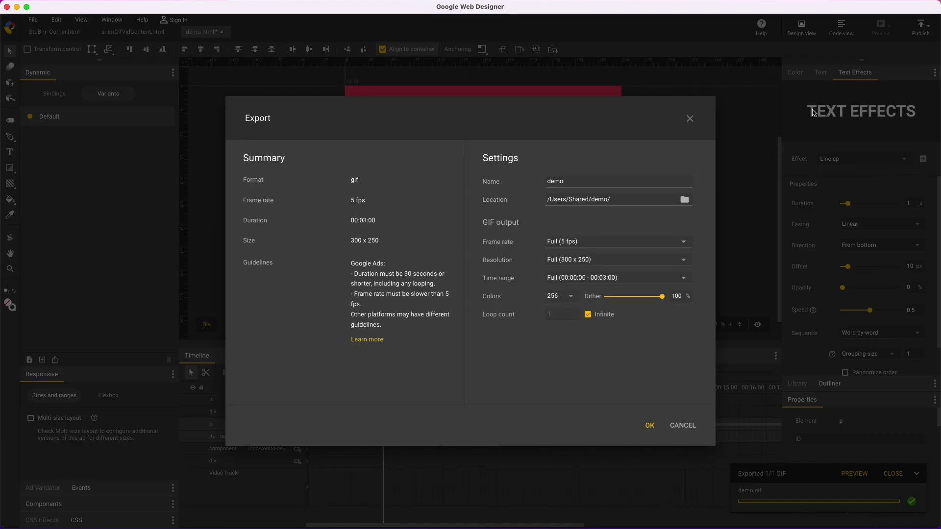
click(567, 296)
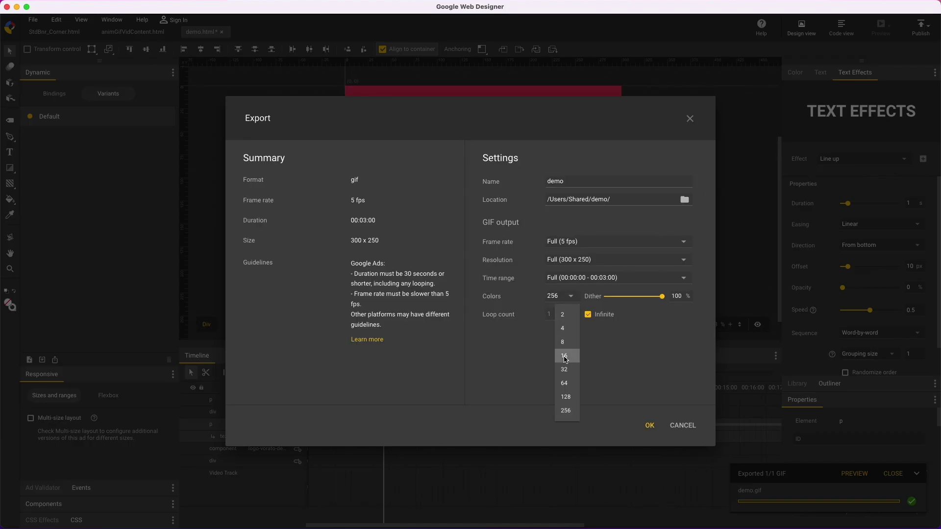
click(567, 356)
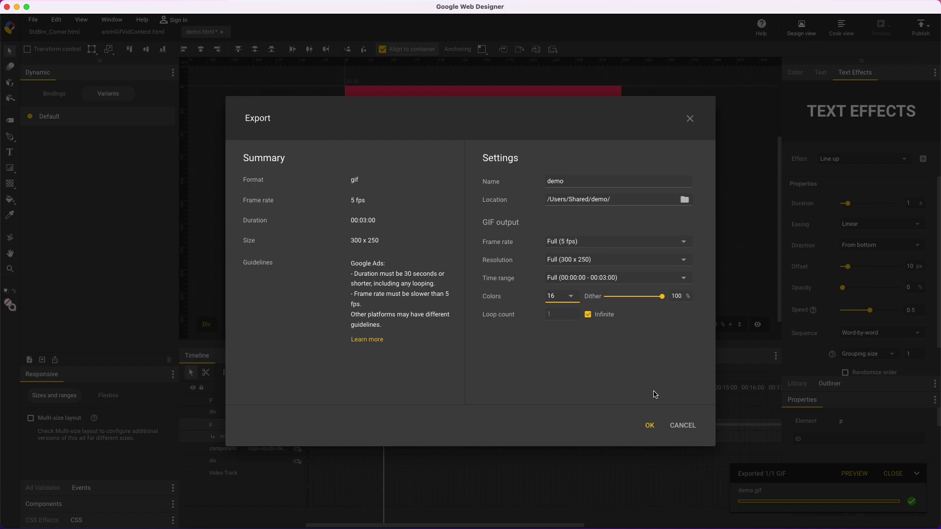
click(650, 425)
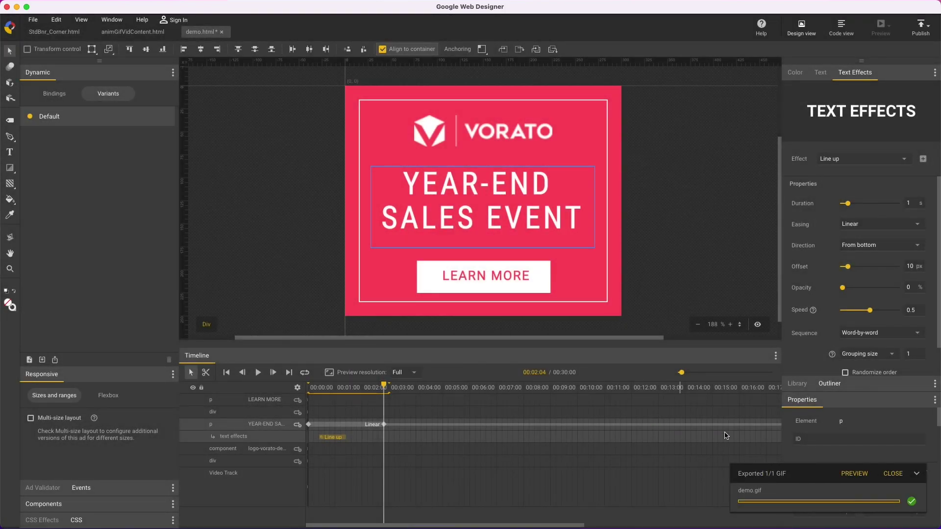
Preview the new 16-colour GIF, then return to Web Designer
click(845, 474)
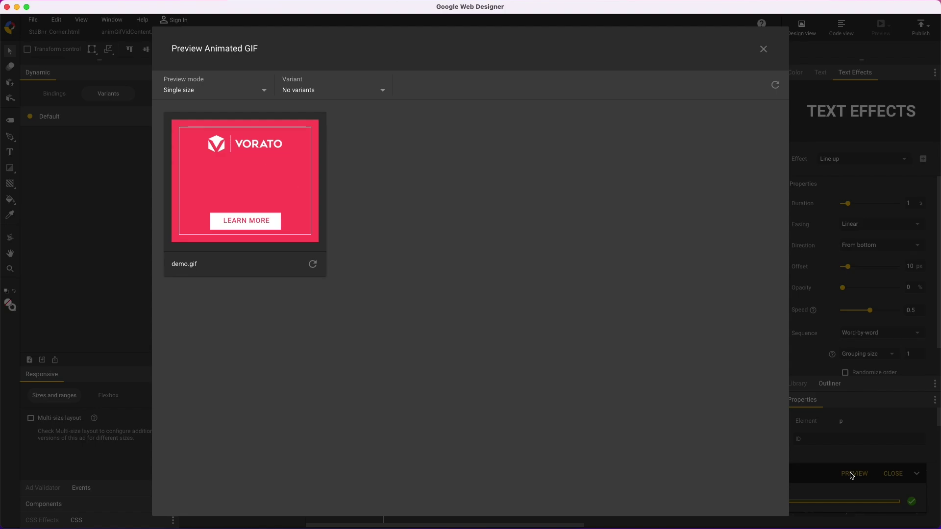
click(764, 49)
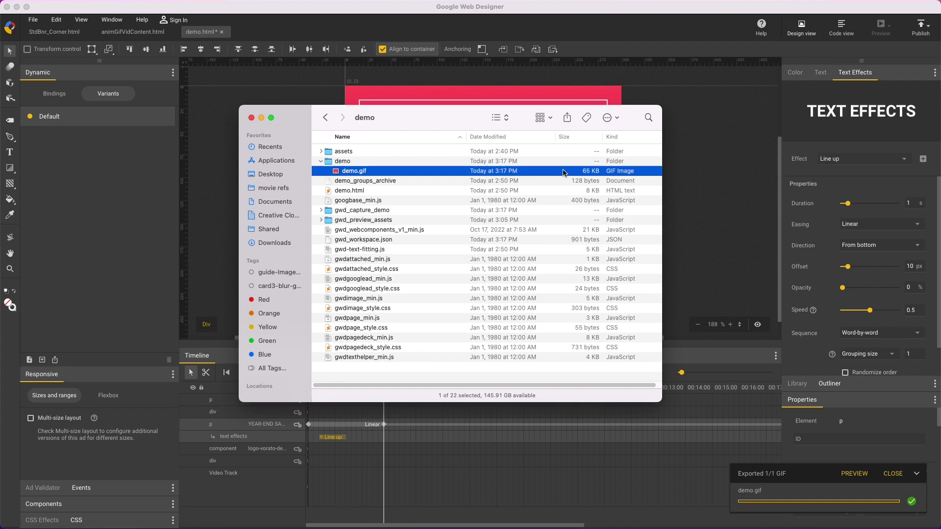
click(704, 166)
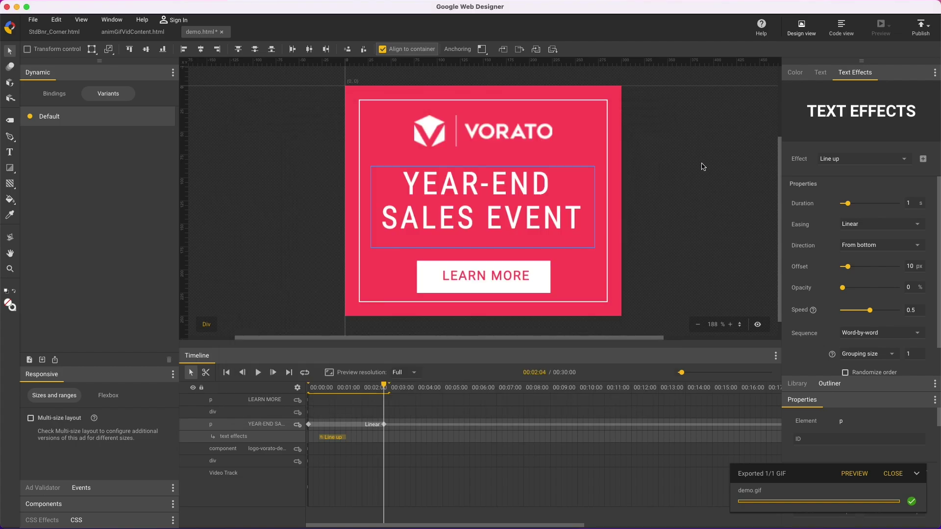
Dismiss the export notice, select the 12 KB compressed.gif in the demo folder, and return to Web Designer
click(893, 474)
click(718, 206)
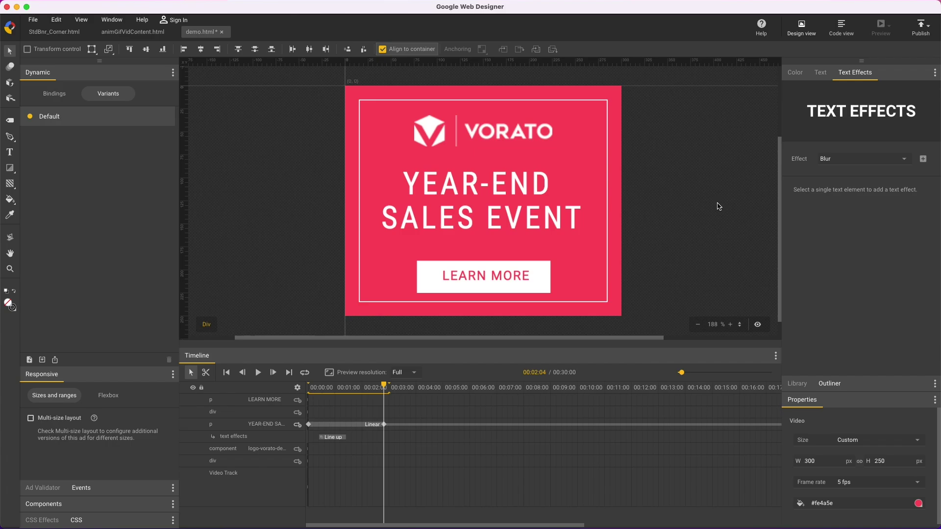
key(super+Tab)
click(351, 171)
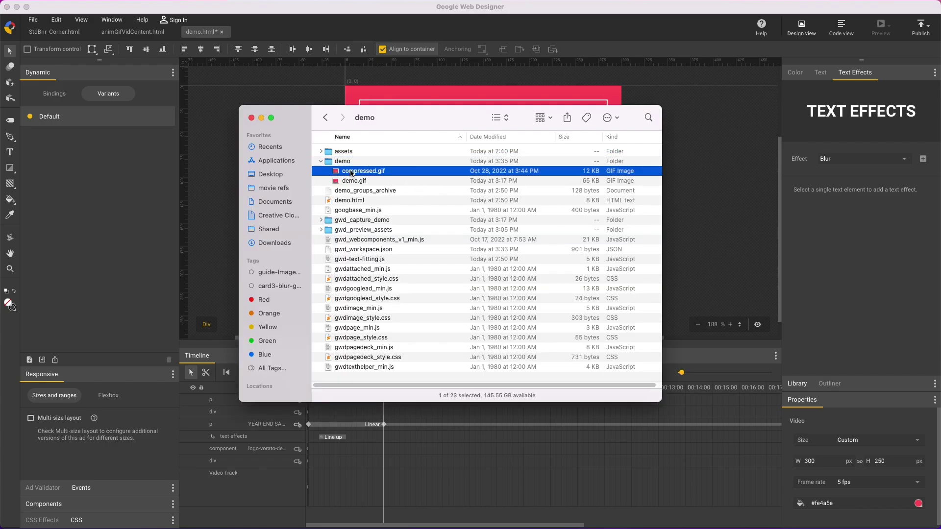
key(super+Tab)
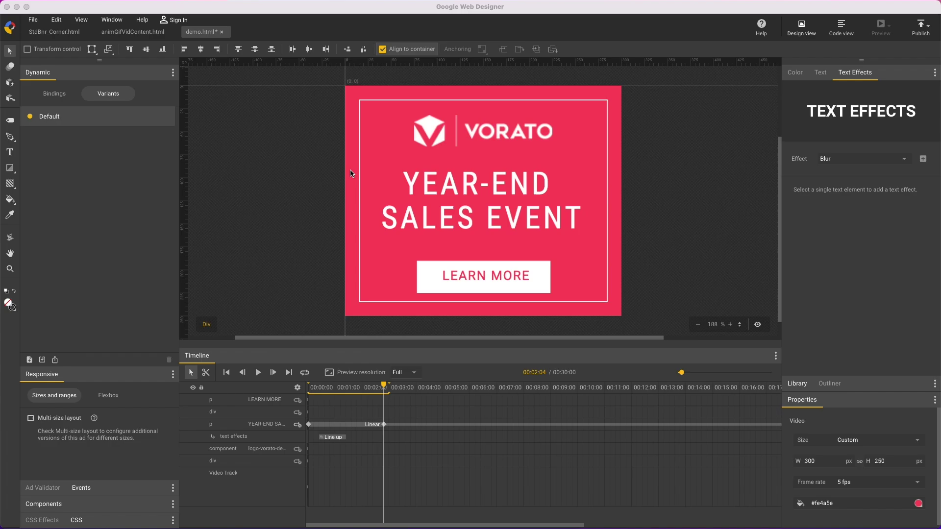
click(719, 206)
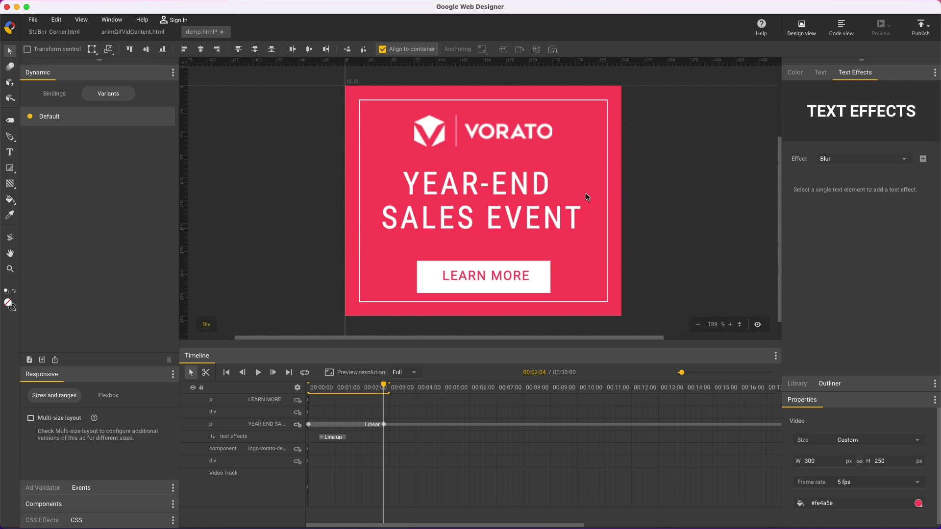
click(34, 20)
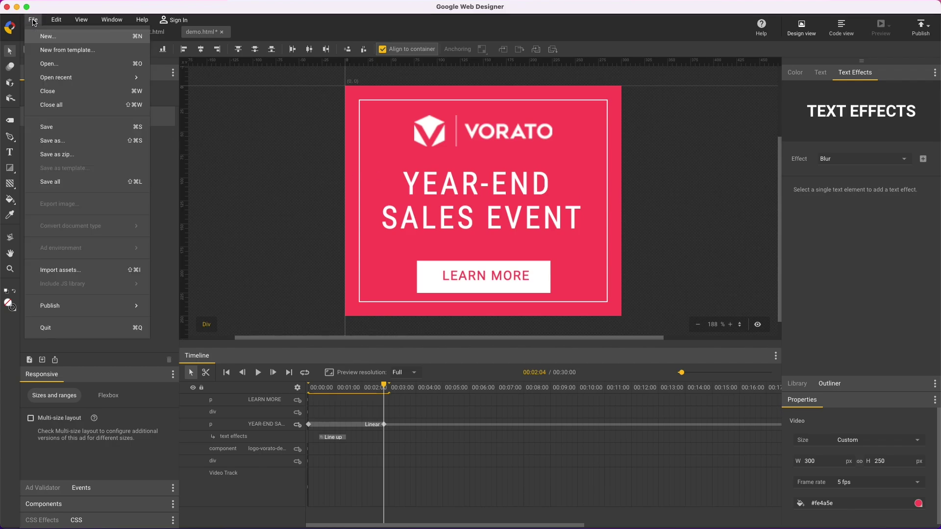
click(82, 39)
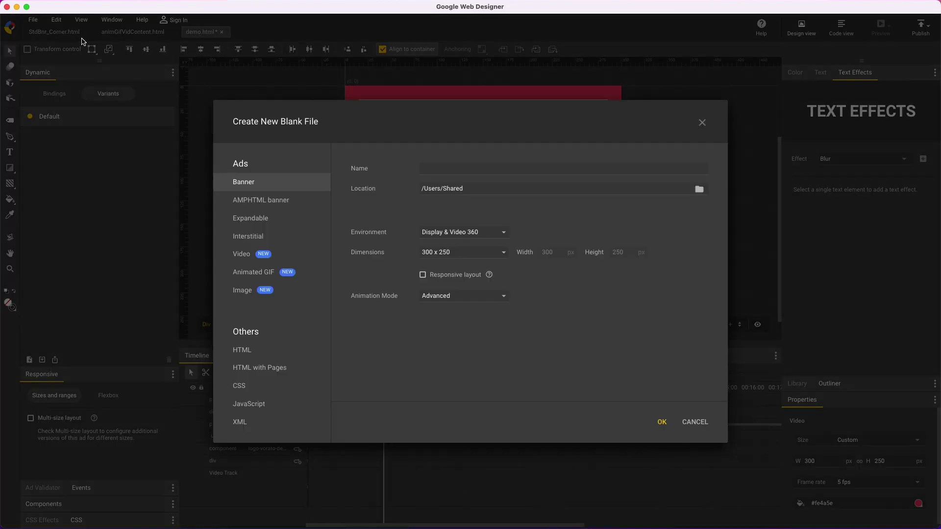
click(248, 255)
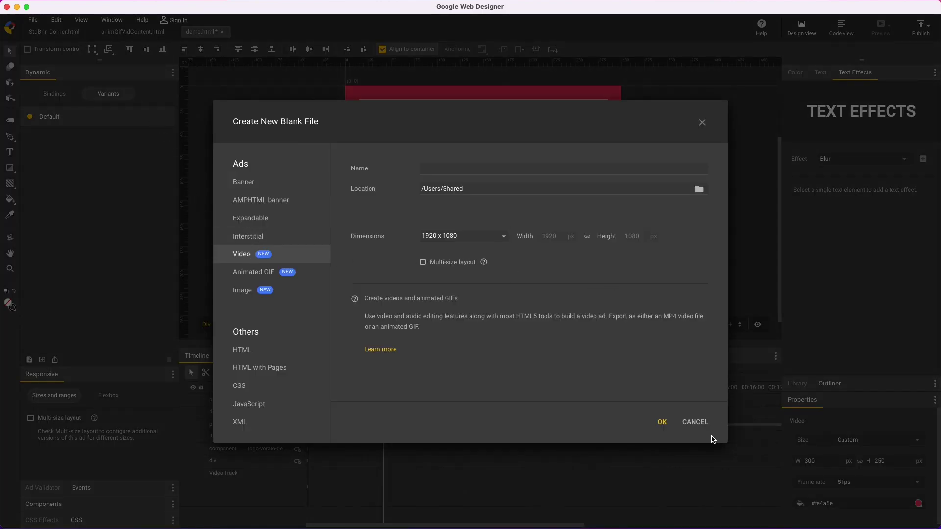
click(698, 426)
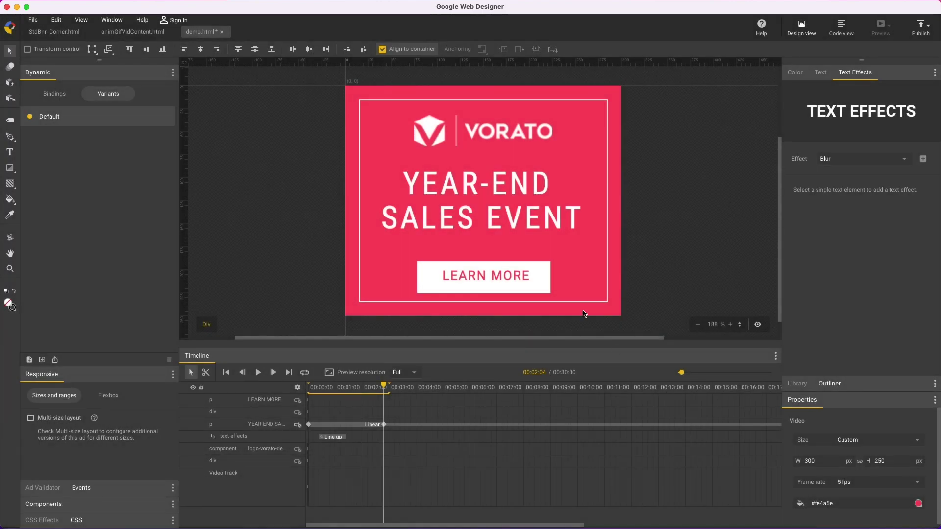
Switch to animGifVidContent.html and play, then stop, its timeline
click(129, 33)
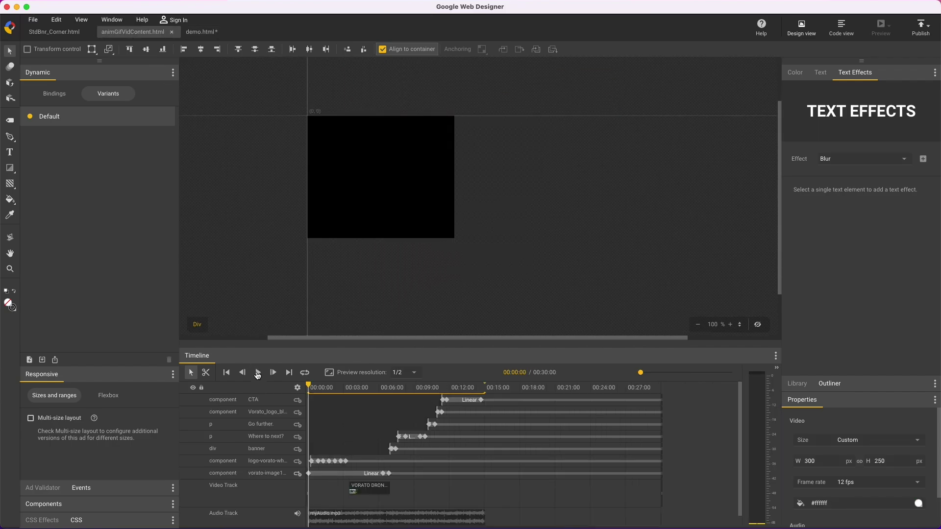
click(258, 373)
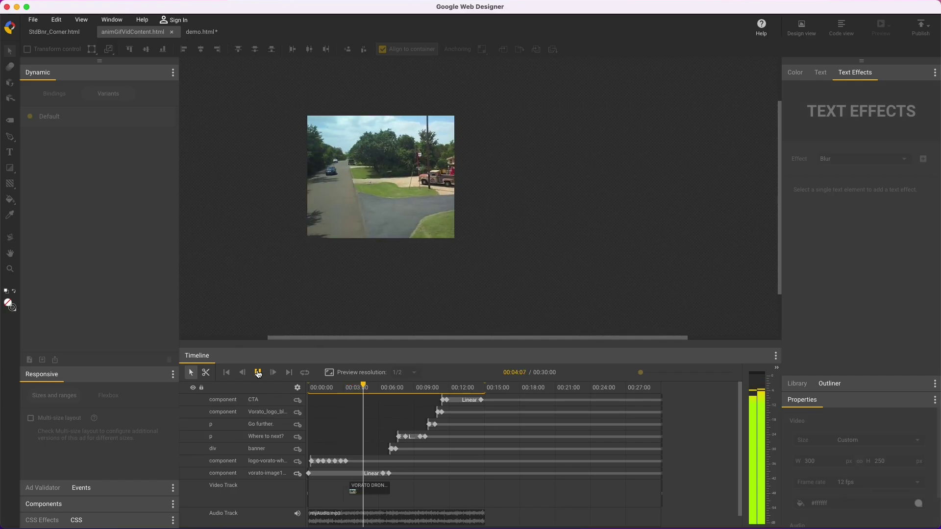
click(258, 373)
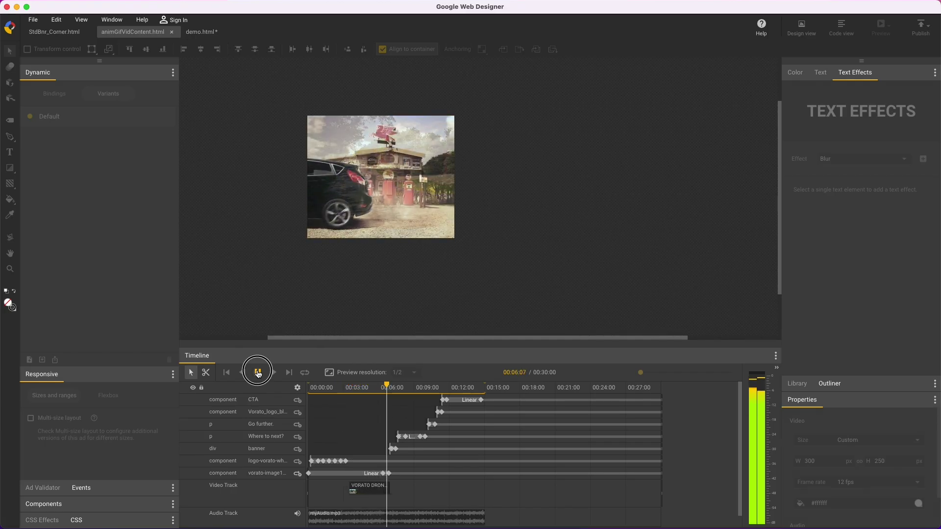
Set up a local Animated GIF export, leaving the frame rate at Full (24 fps)
click(913, 35)
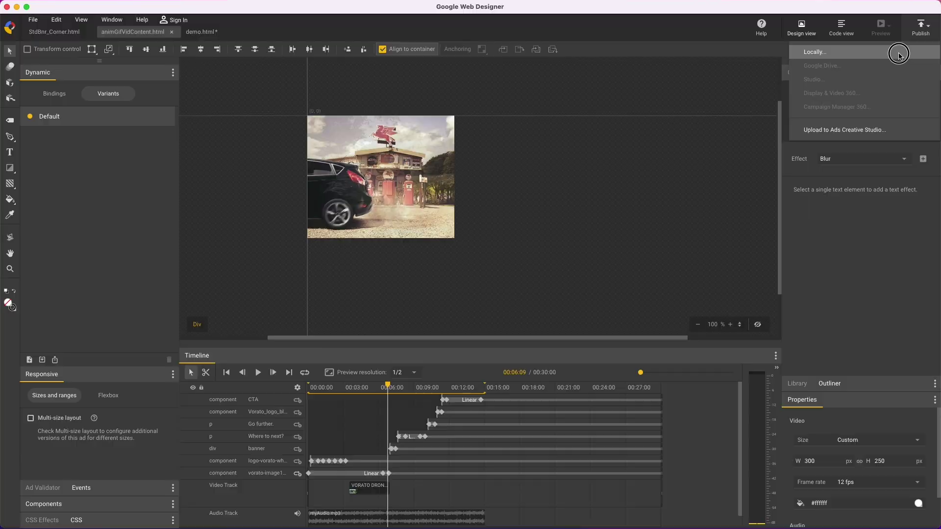
click(915, 51)
click(646, 182)
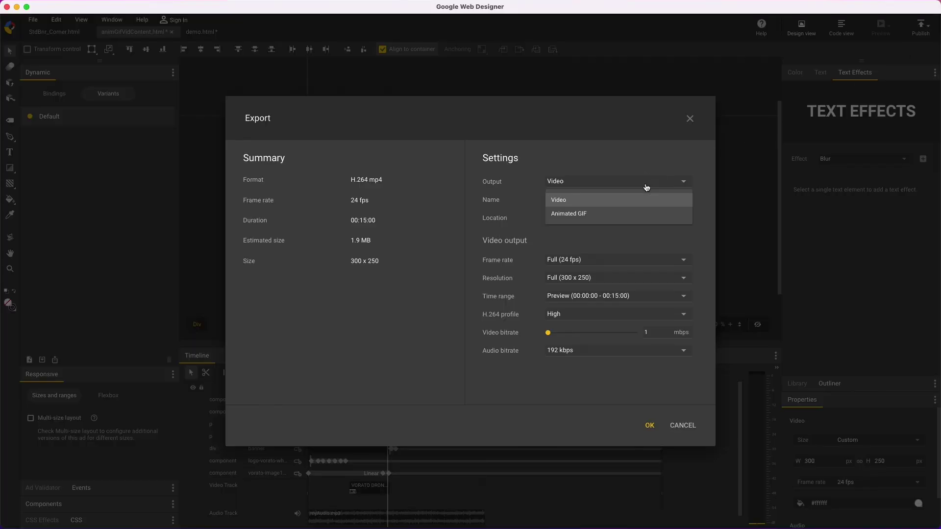
click(627, 214)
click(619, 264)
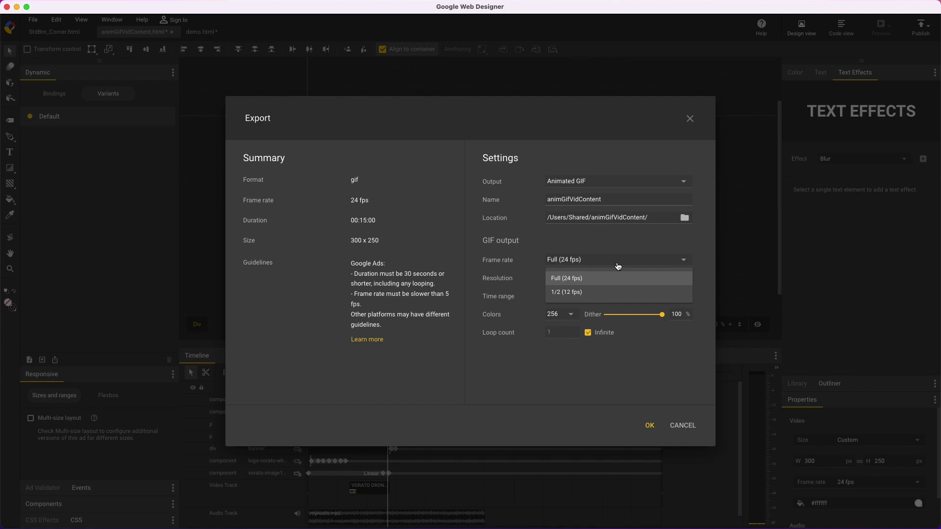
click(635, 421)
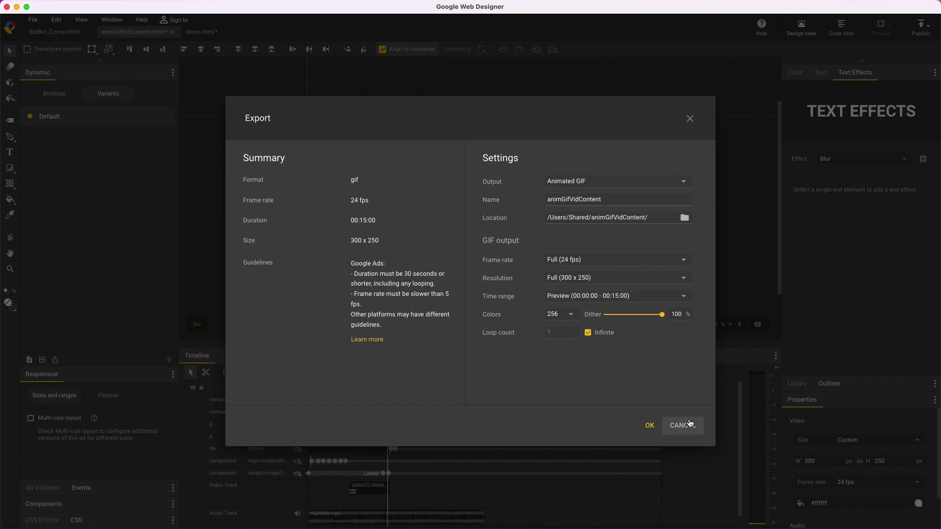
Cancel the export and set the video's frame rate to 12 fps
click(687, 426)
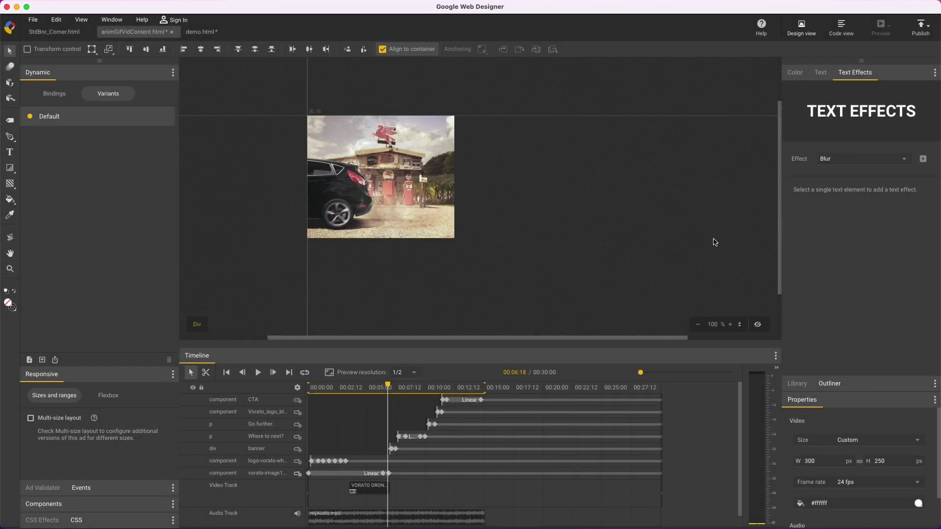
click(911, 74)
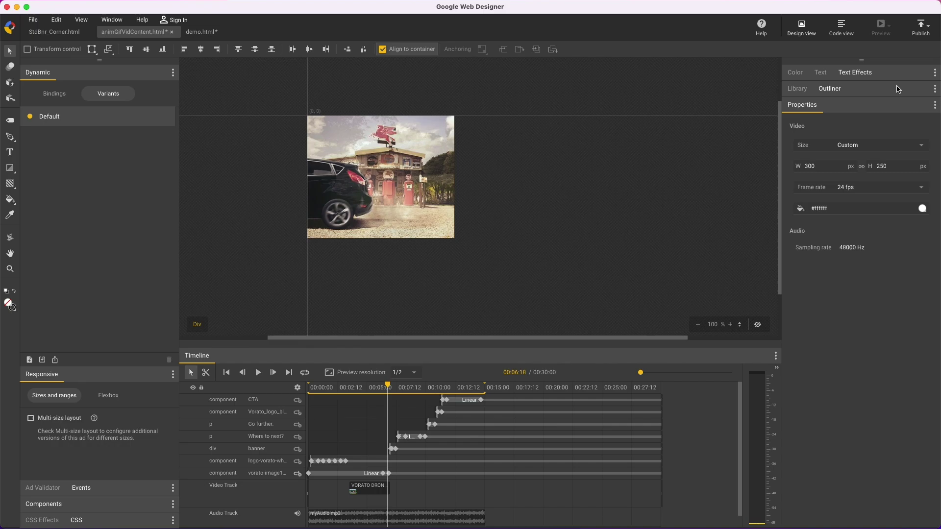
click(871, 188)
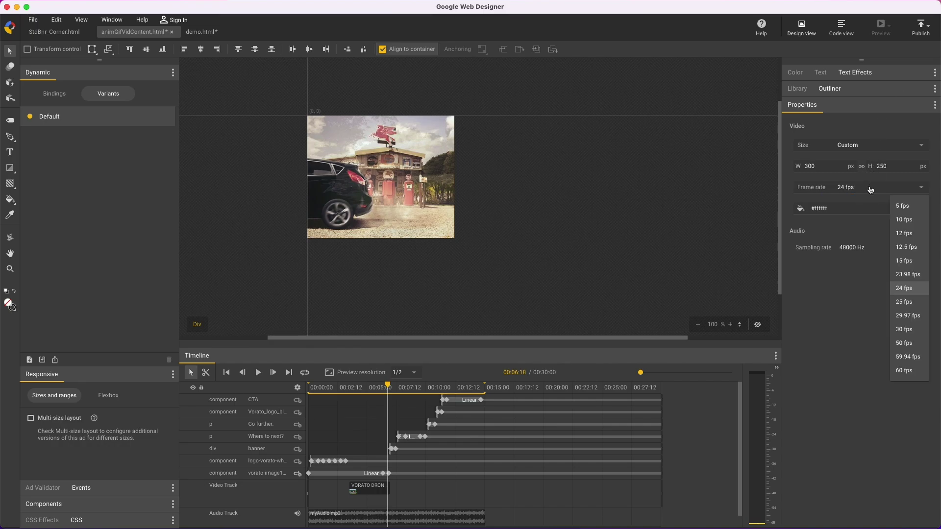
click(909, 234)
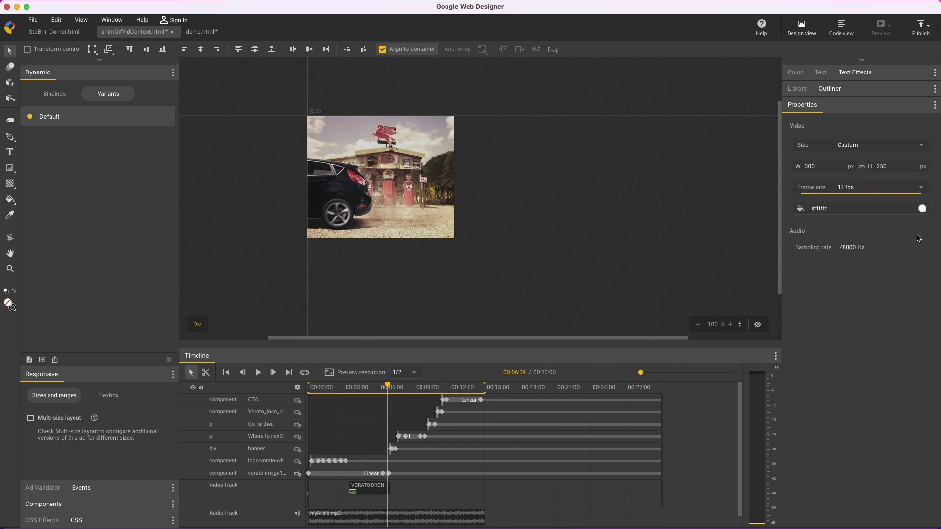
Export animGifVidContent.gif as an Animated GIF at Full (12 fps) and preview it
click(921, 27)
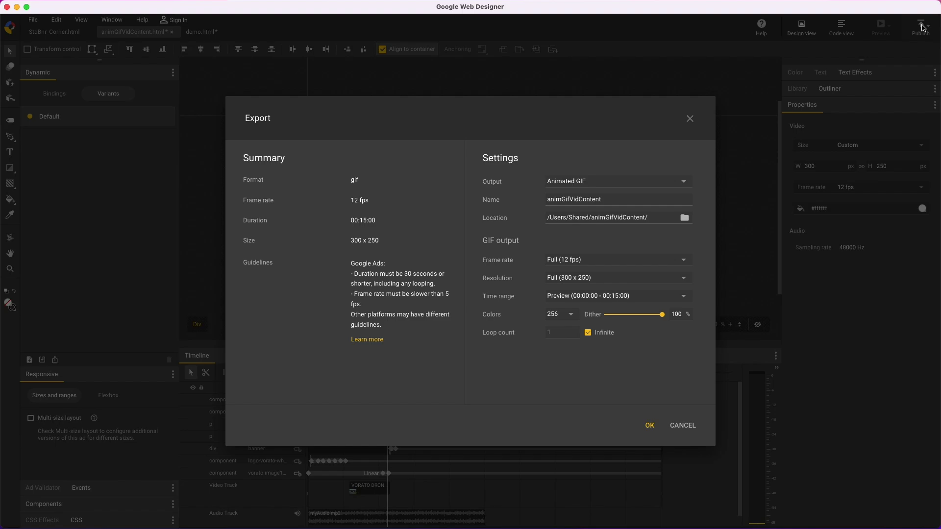
click(603, 262)
click(616, 257)
click(651, 426)
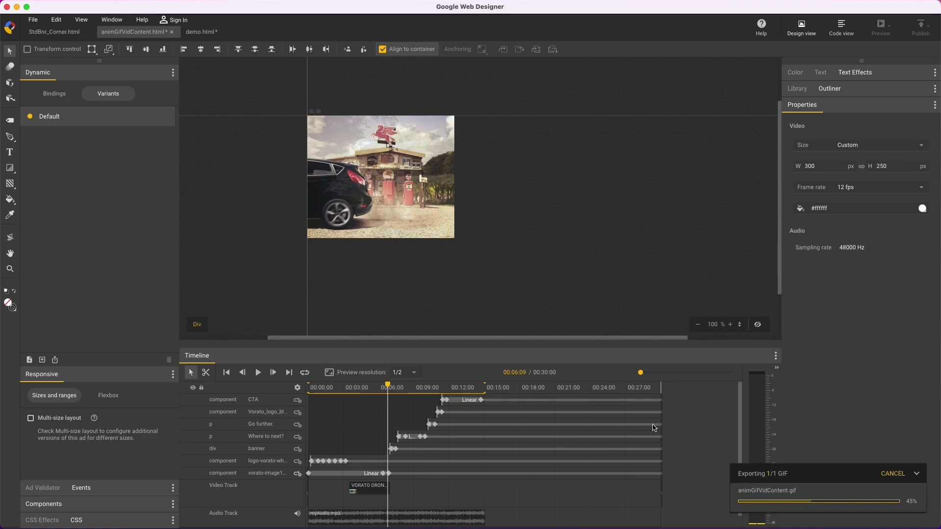
click(852, 475)
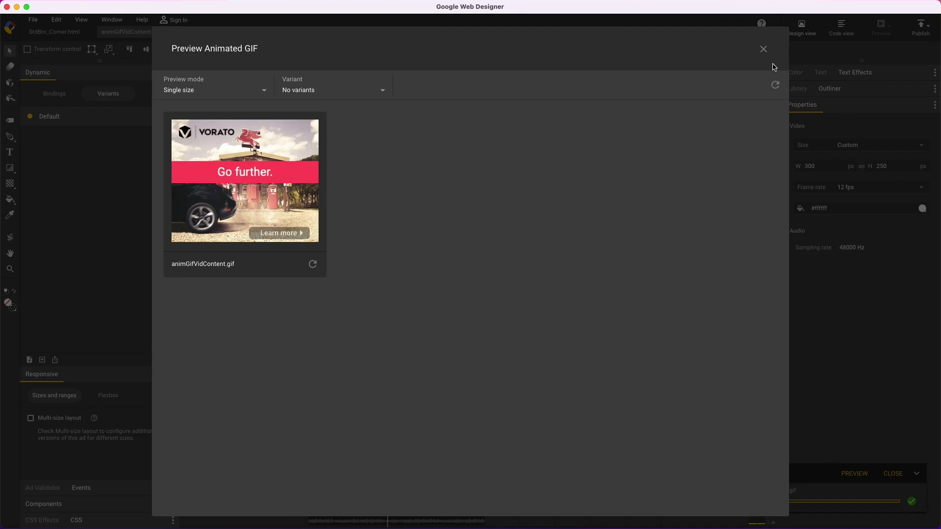
click(763, 48)
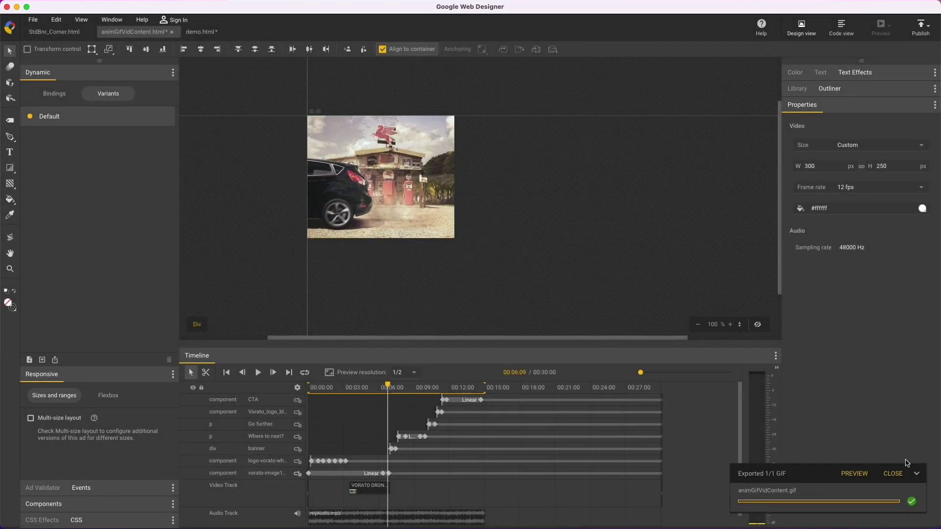
Switch to the StdBnr_Corner.html document and play its banner animation
click(894, 472)
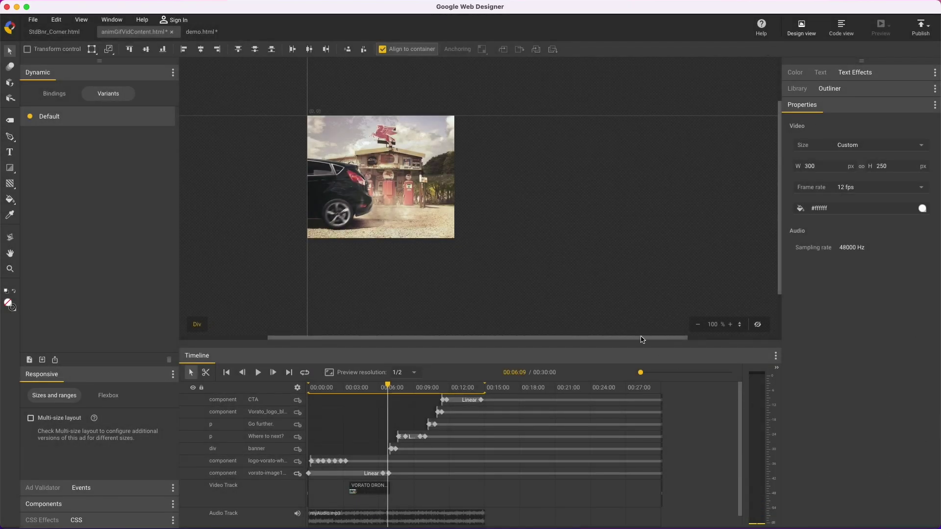
click(55, 34)
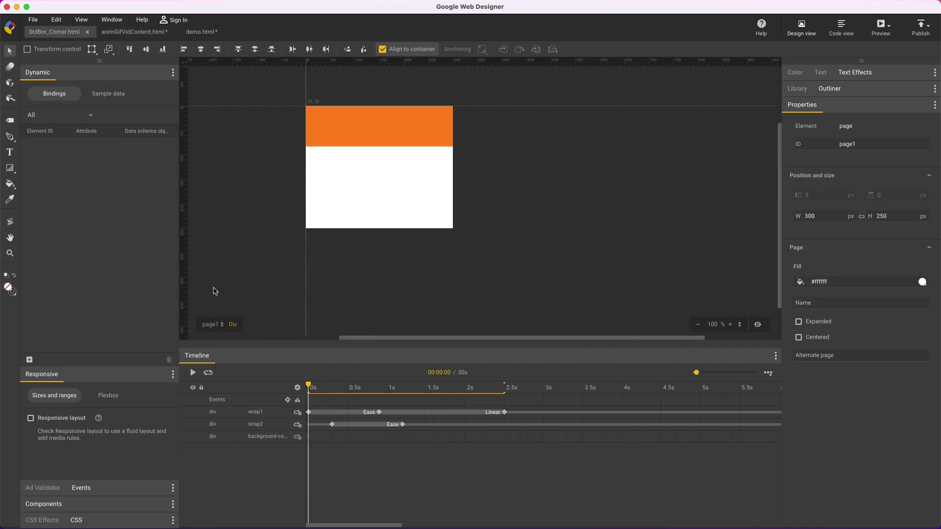
click(192, 372)
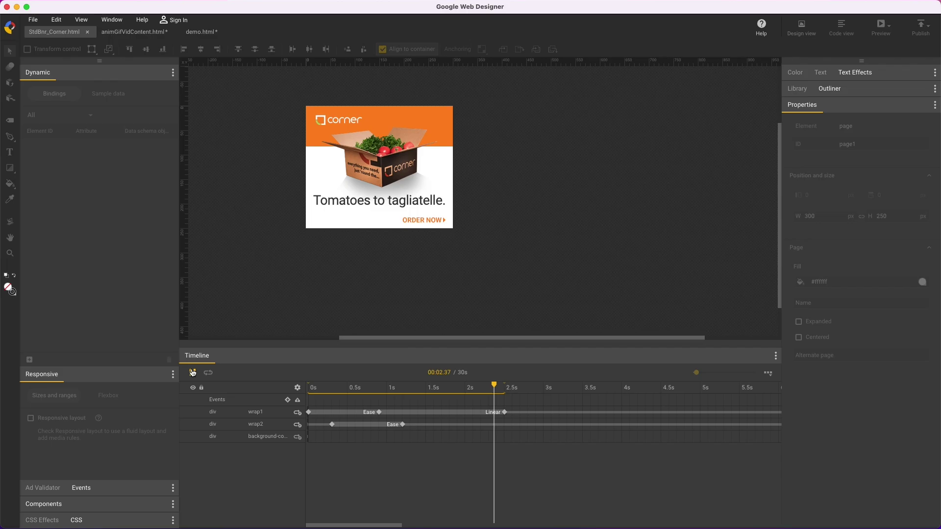
Convert the banner into a Custom 300 x 250 video document
click(33, 21)
mouse_move(102, 226)
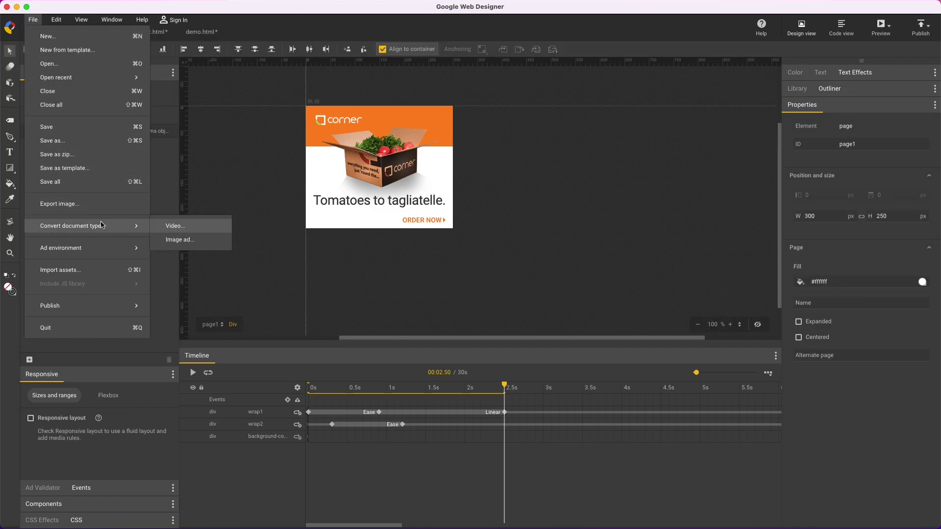
click(184, 227)
click(368, 229)
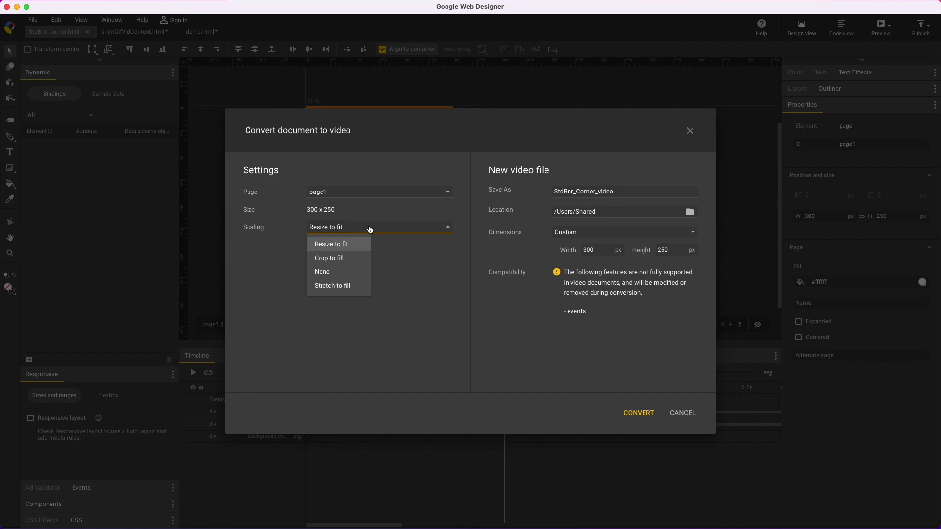
click(587, 234)
click(522, 304)
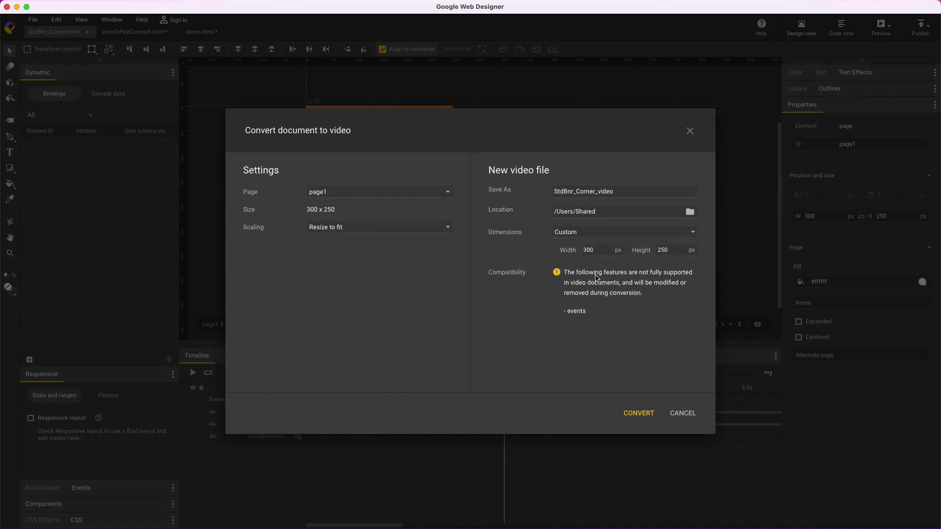
click(639, 413)
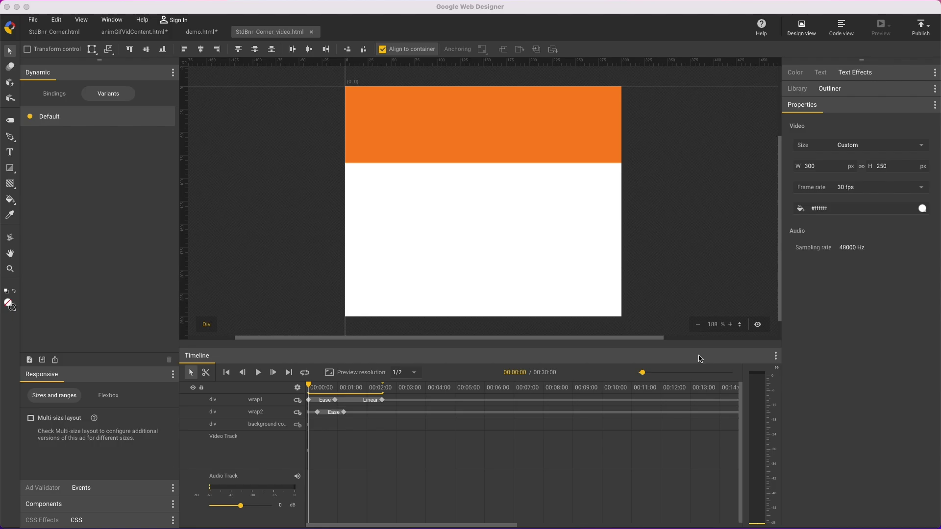
Publish the Corner video locally as an Animated GIF
click(926, 29)
click(875, 57)
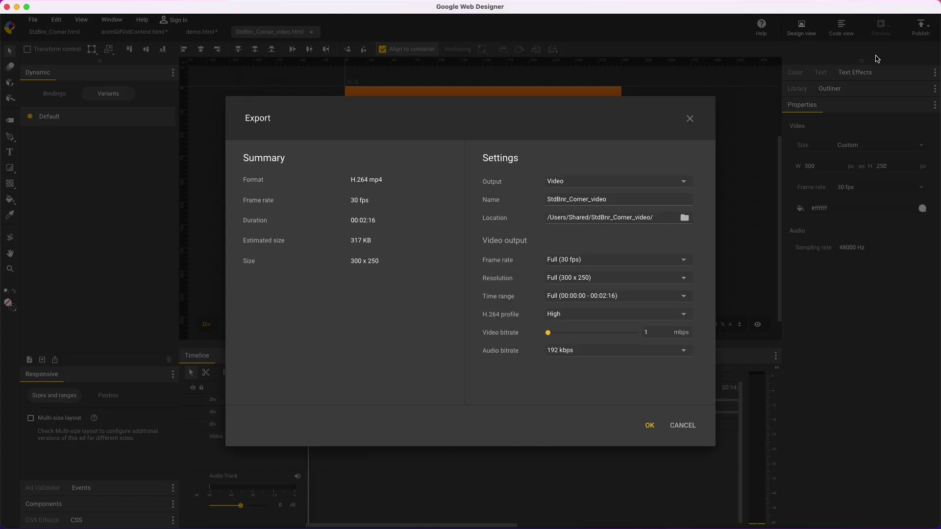
click(642, 182)
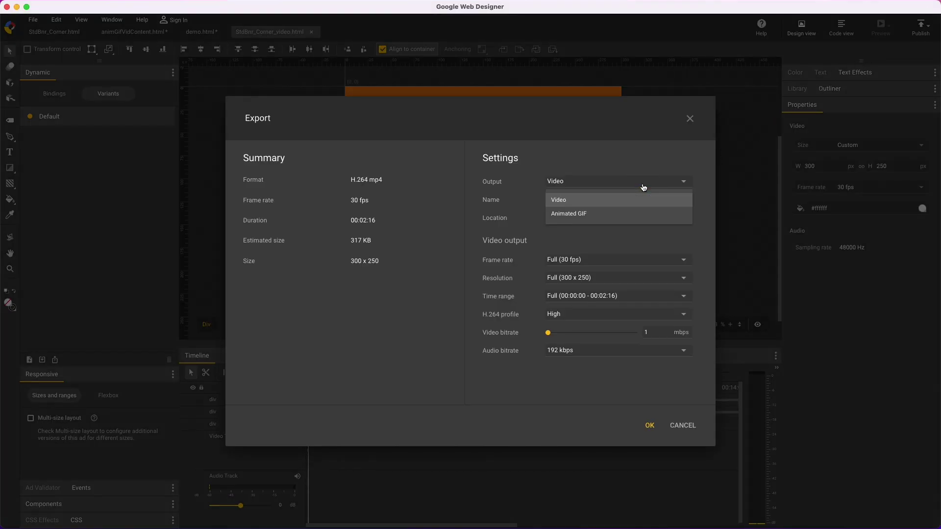
click(629, 213)
click(651, 425)
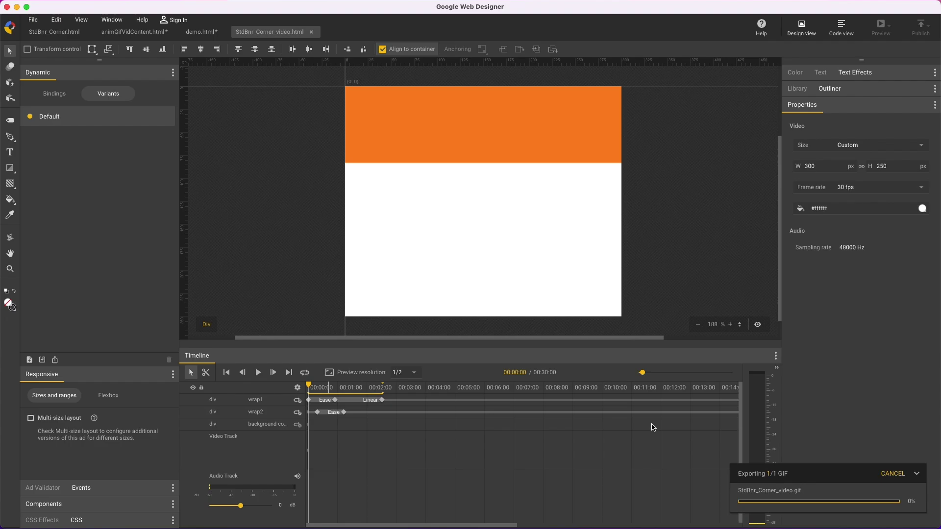
Preview StdBnr_Corner_video.gif, then close the preview and the export notice
click(846, 474)
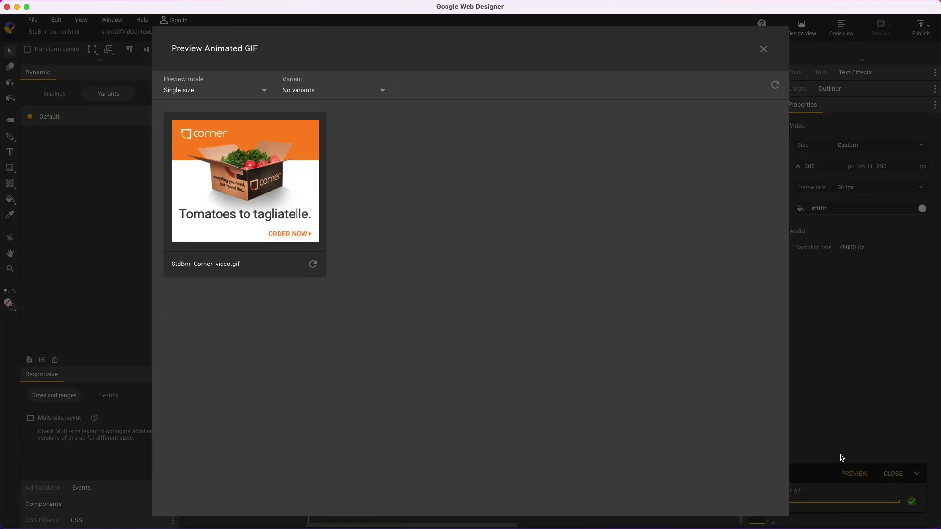
click(763, 49)
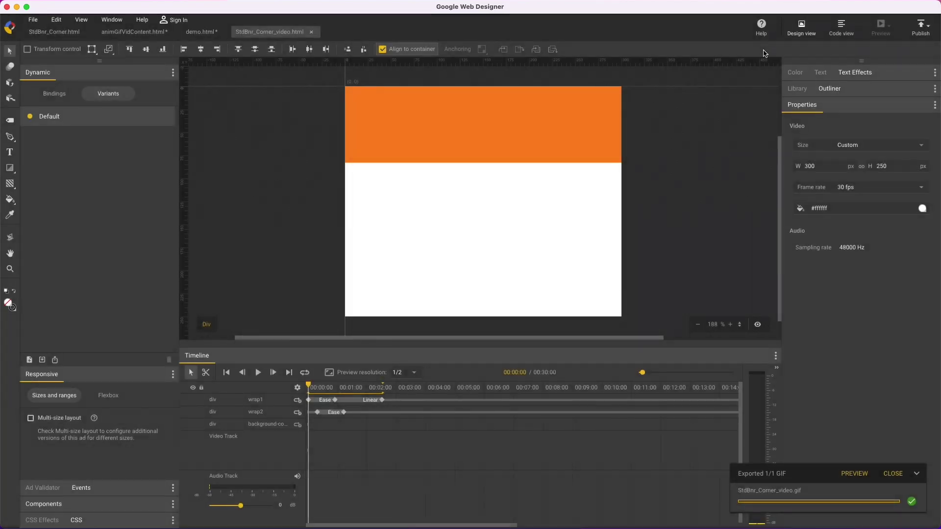
click(894, 474)
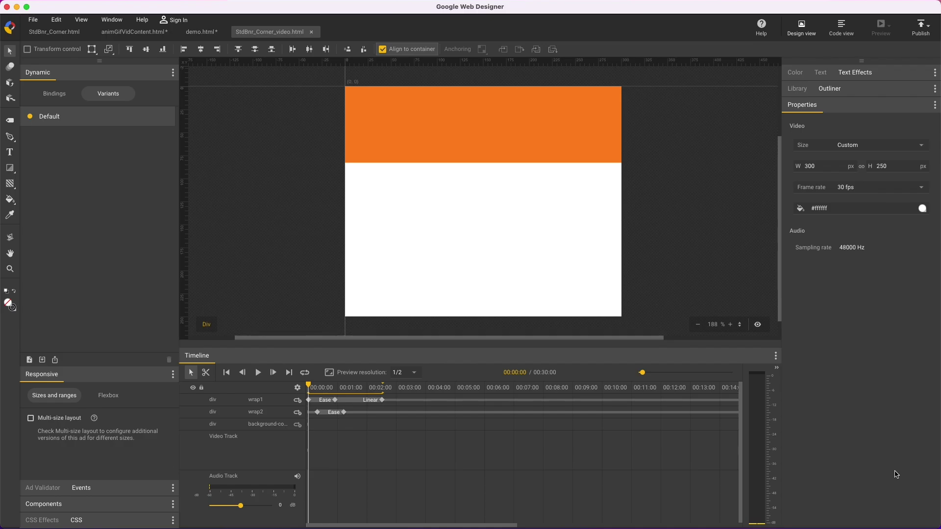
Enable multi-size layout and add a custom 728 x 90 size next to 300 x 250
click(70, 422)
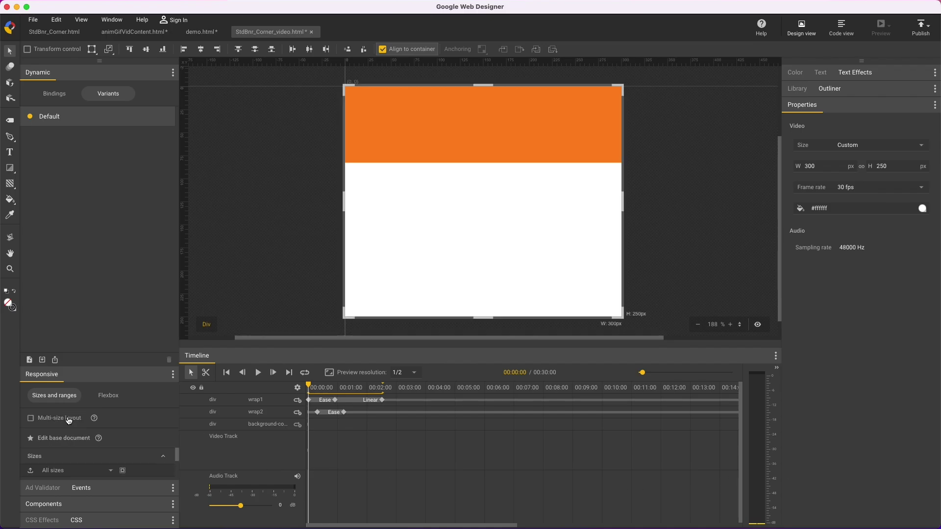
click(145, 74)
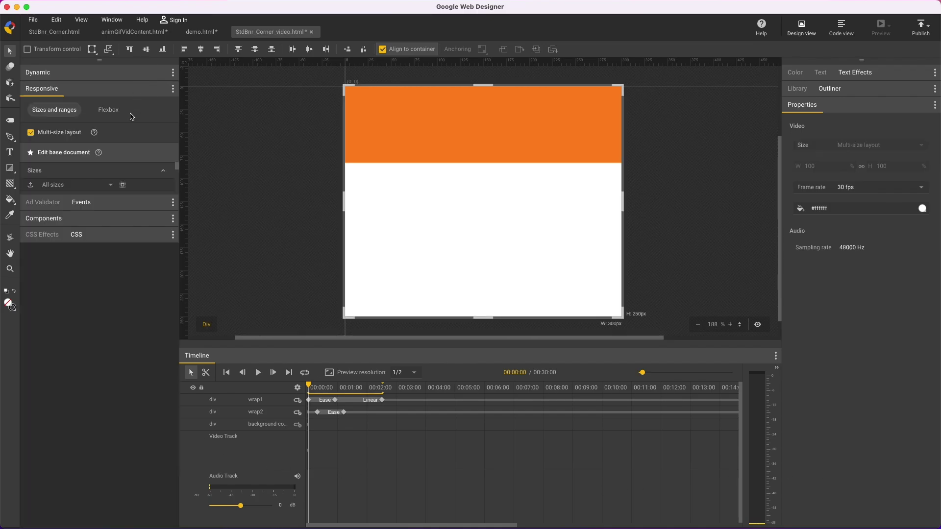
drag(139, 208, 138, 461)
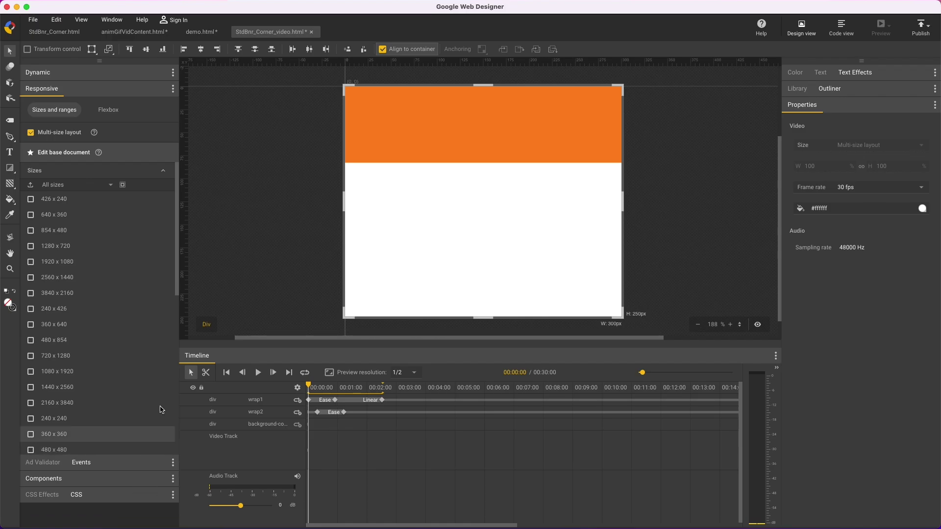
drag(181, 221, 176, 387)
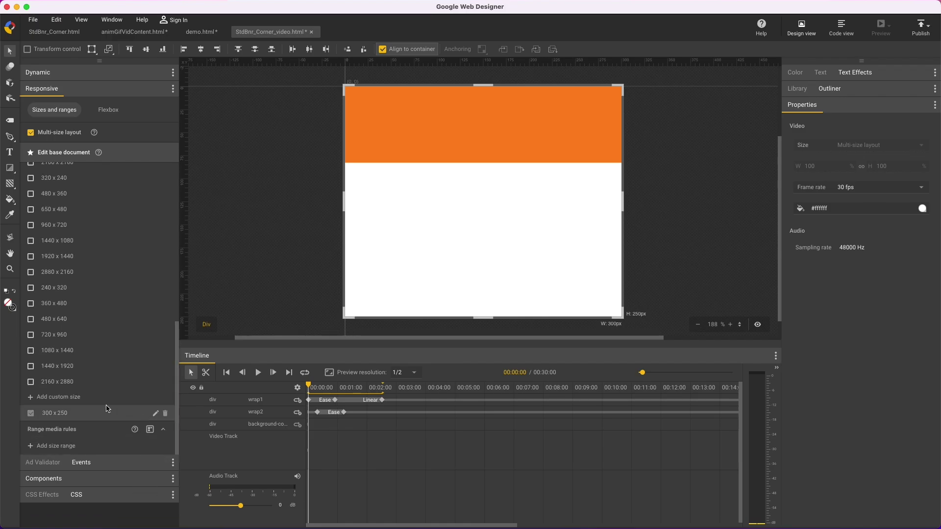
click(66, 400)
text(728 x 251)
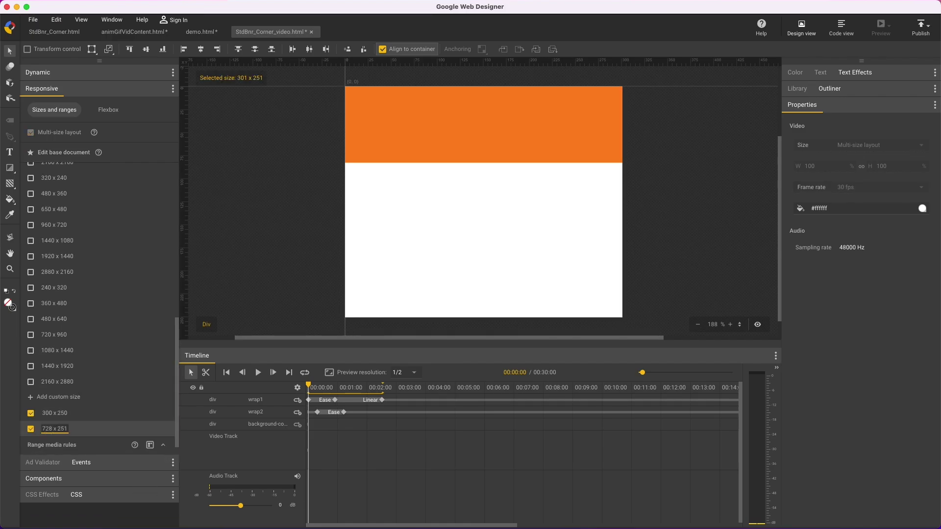
key(Tab)
text(90)
key(Return)
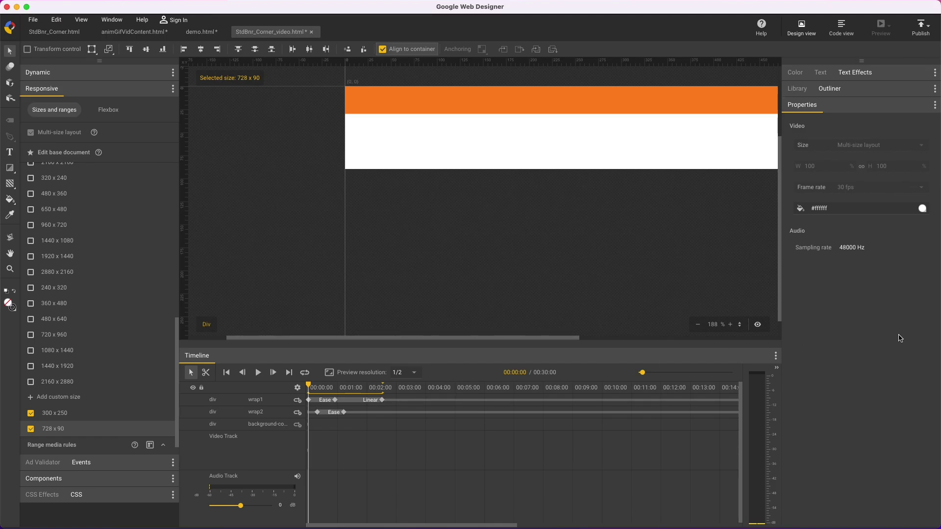
Zoom the canvas out to 125% and move the playhead to 00:05:26
click(699, 325)
click(699, 326)
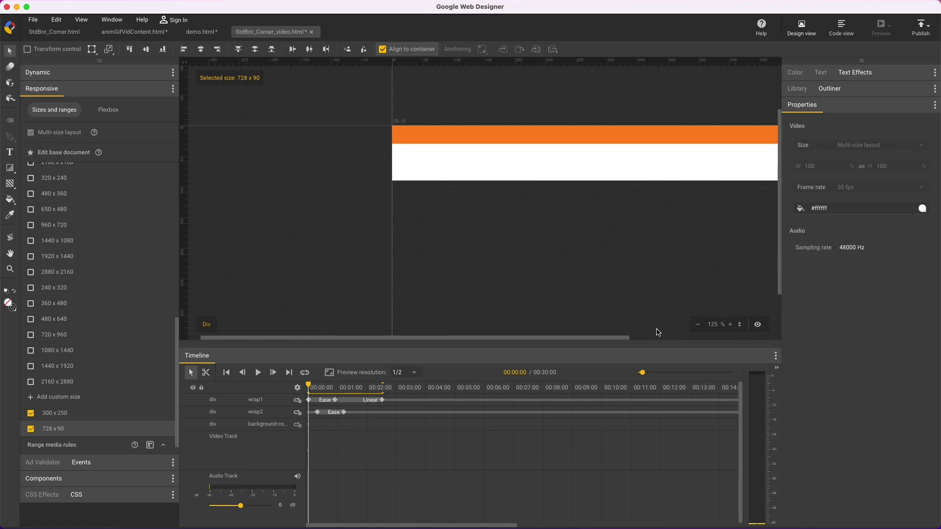
drag(608, 338, 698, 335)
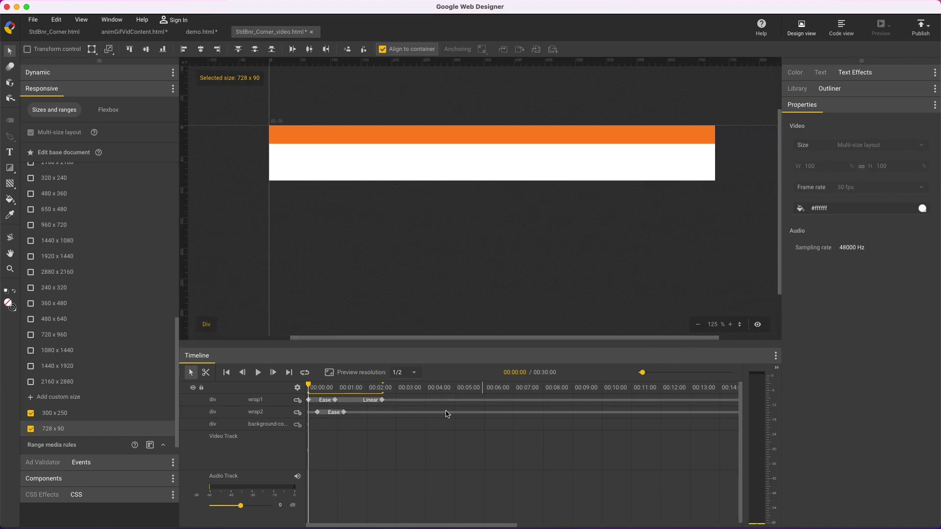
drag(309, 387, 481, 387)
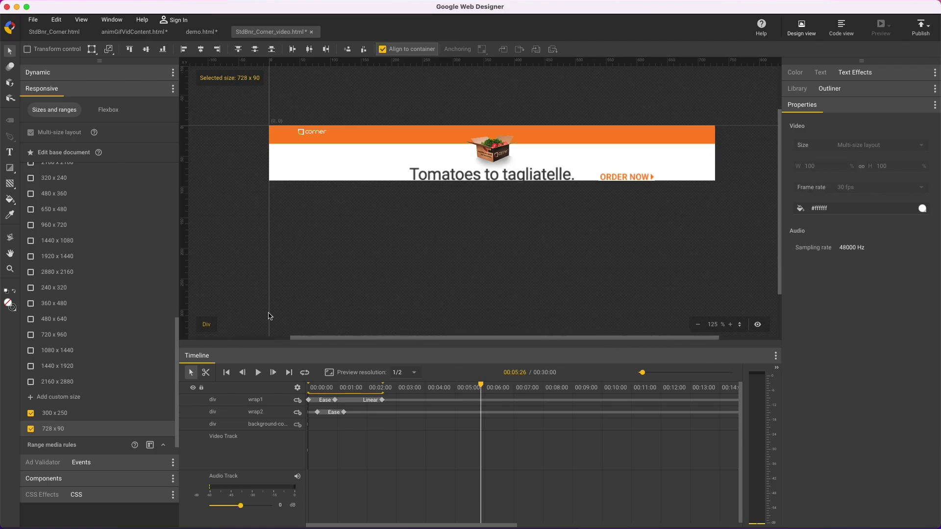
Set the background-color bar height to 50 and the logo height to 33
click(853, 93)
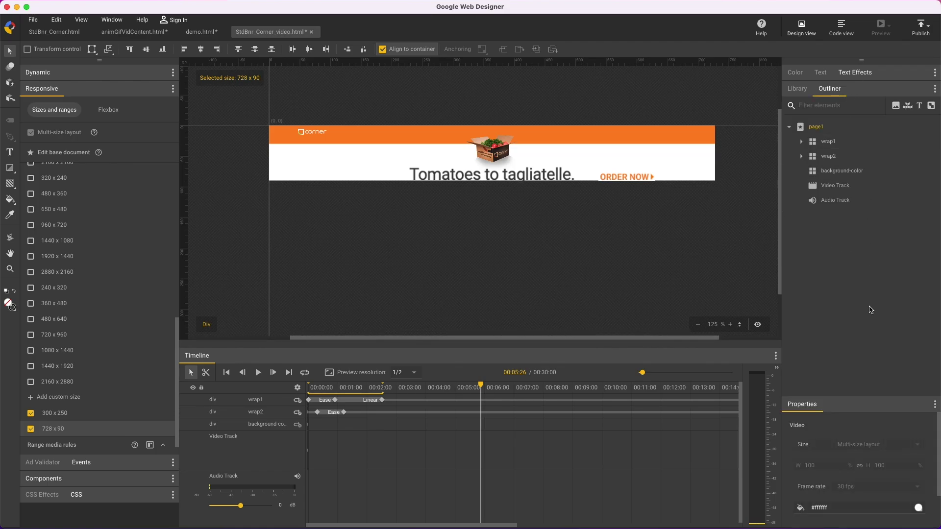
drag(849, 397, 845, 293)
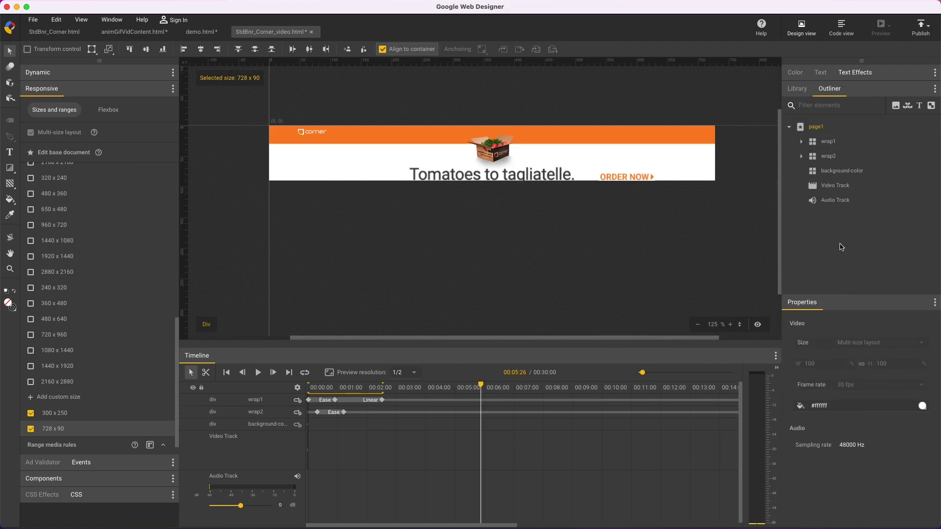
click(843, 171)
mouse_move(891, 414)
mouse_down()
mouse_move(875, 409)
mouse_move(892, 407)
mouse_move(892, 414)
mouse_up()
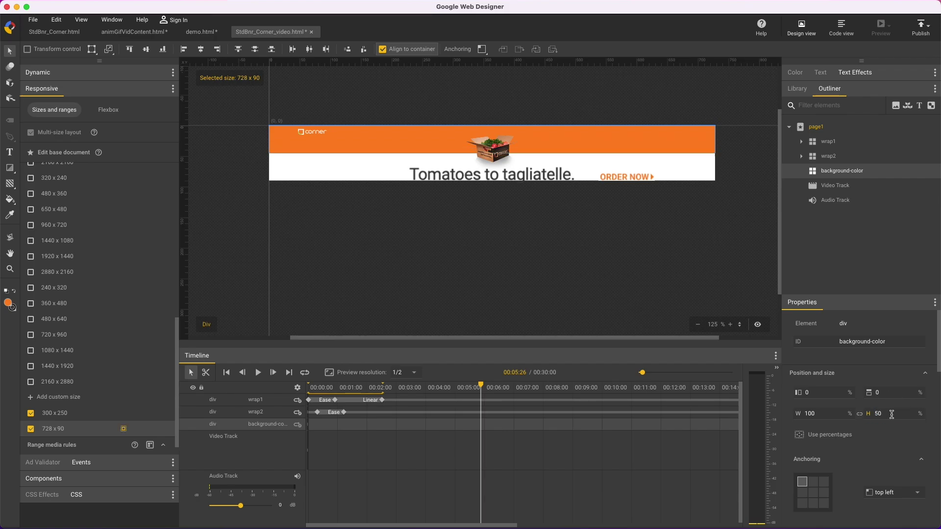
click(801, 141)
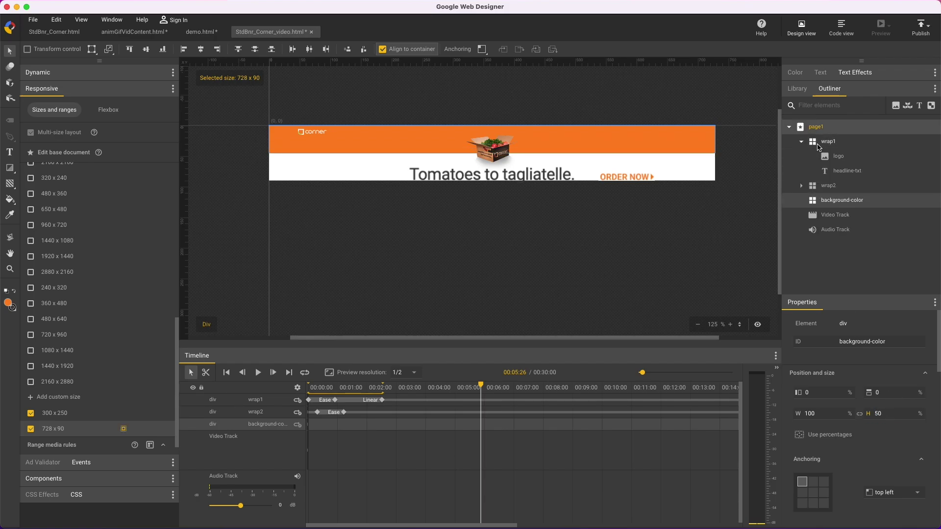
click(830, 157)
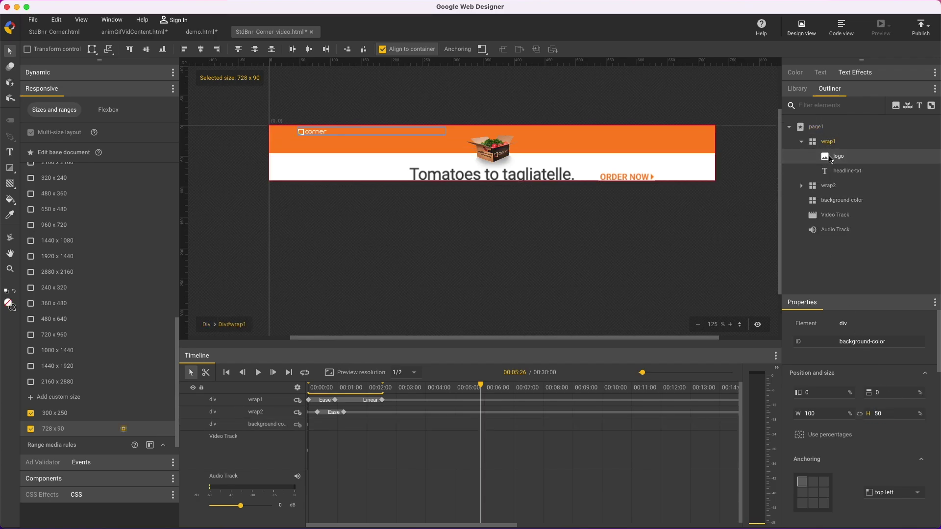
click(889, 407)
text(33)
key(Return)
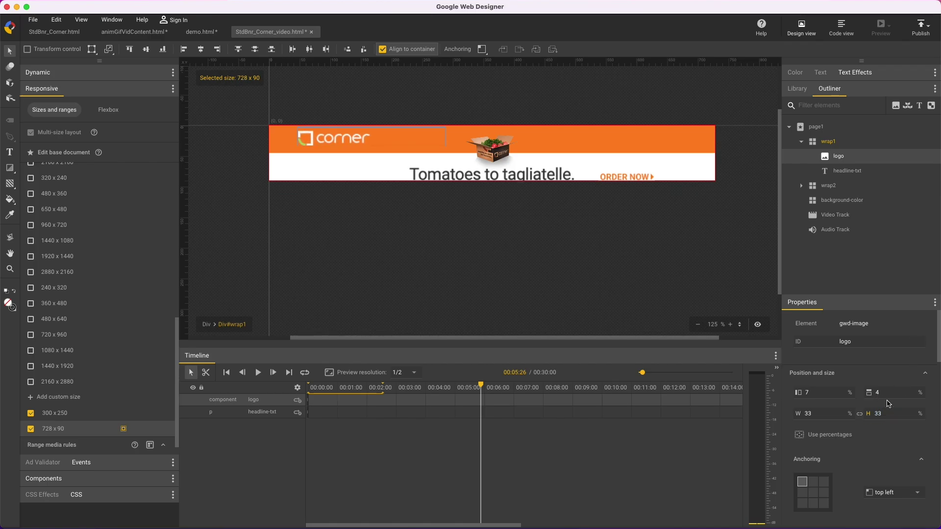
Resize the headline to width 48, height 35 with top at 59
click(850, 171)
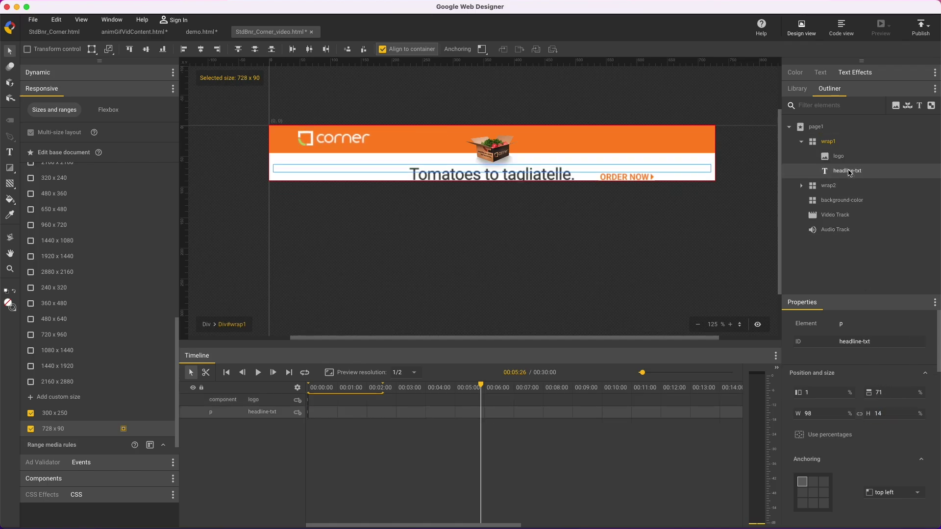
click(893, 417)
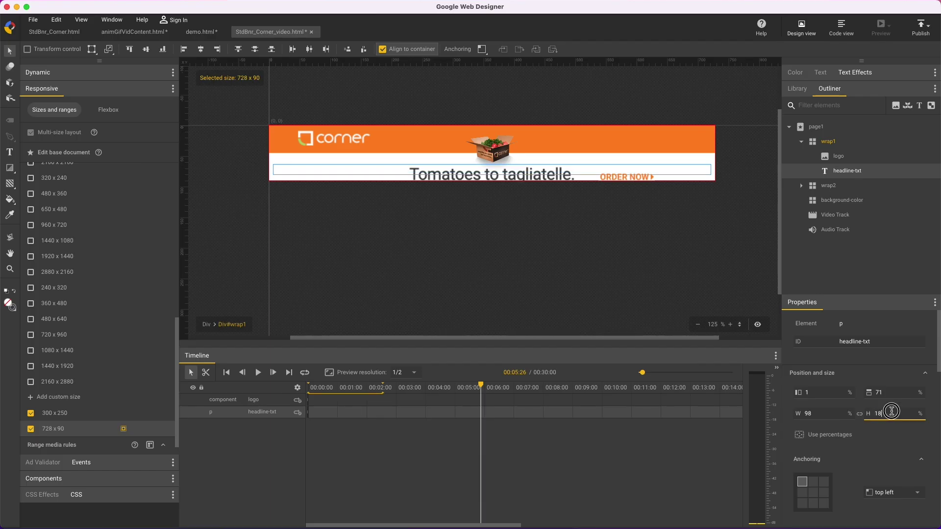
scroll(893, 417, up, 20)
scroll(821, 414, down, 20)
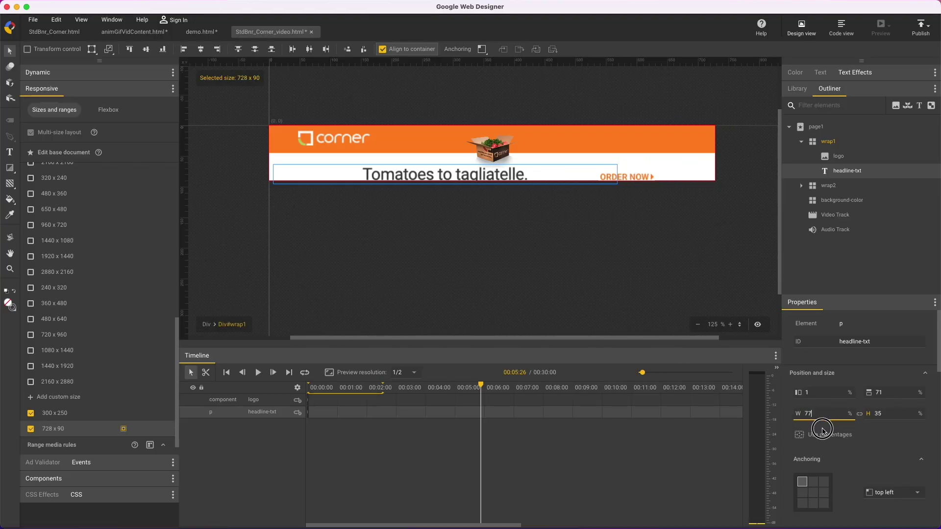
double_click(892, 388)
scroll(892, 388, down, 12)
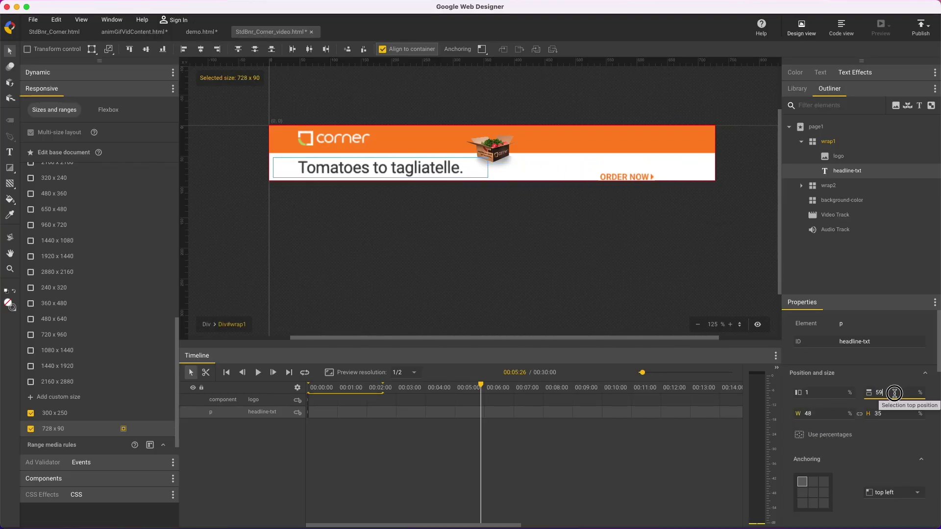
Set ORDER NOW's top to 75 and img-1 to left 10, height 120, then show 300 x 250
click(802, 186)
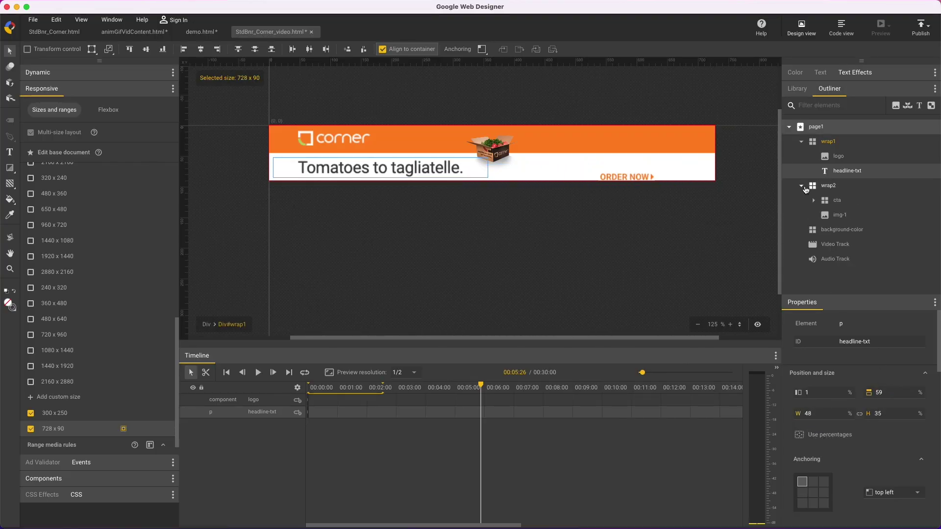
click(832, 202)
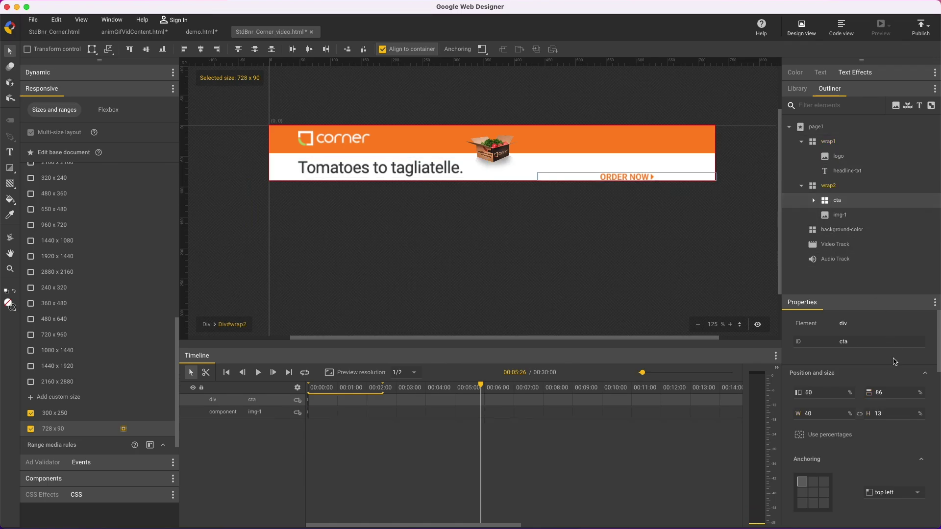
double_click(890, 392)
scroll(890, 392, down, 11)
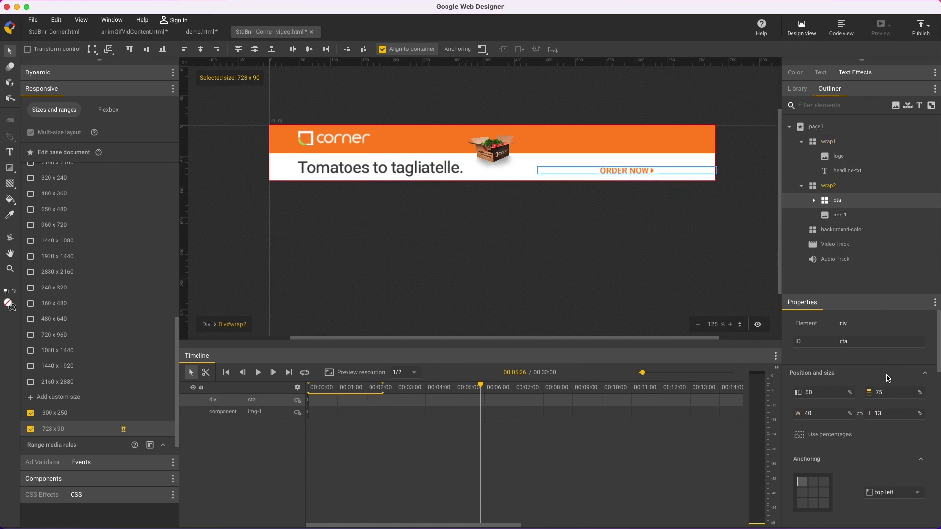
click(833, 214)
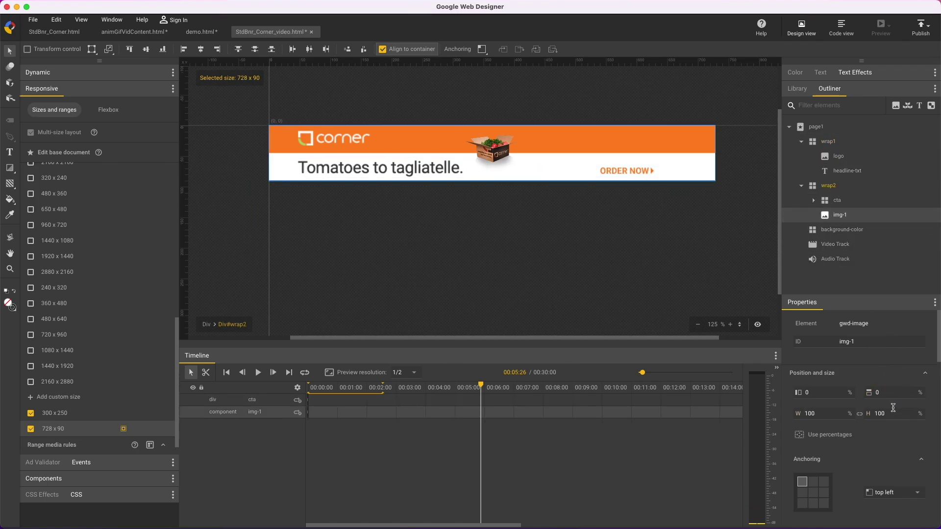
scroll(894, 411, up, 20)
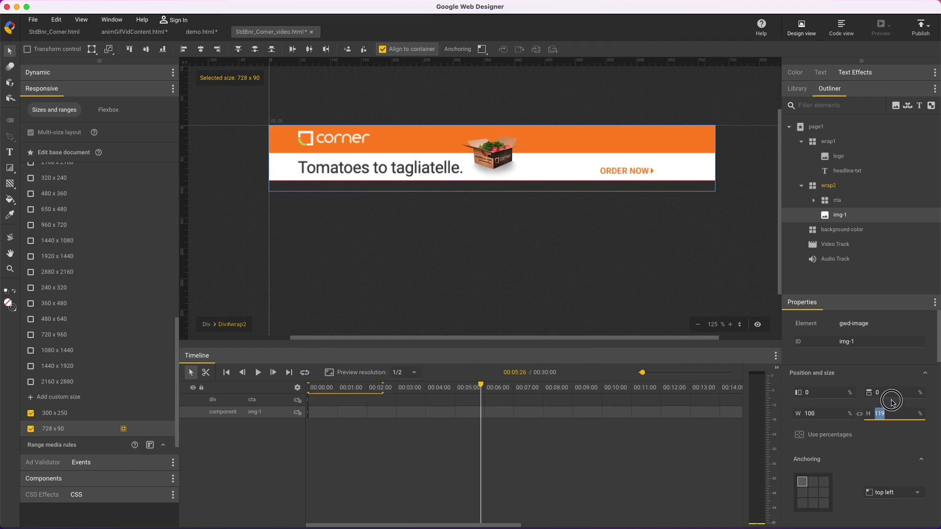
scroll(831, 392, up, 10)
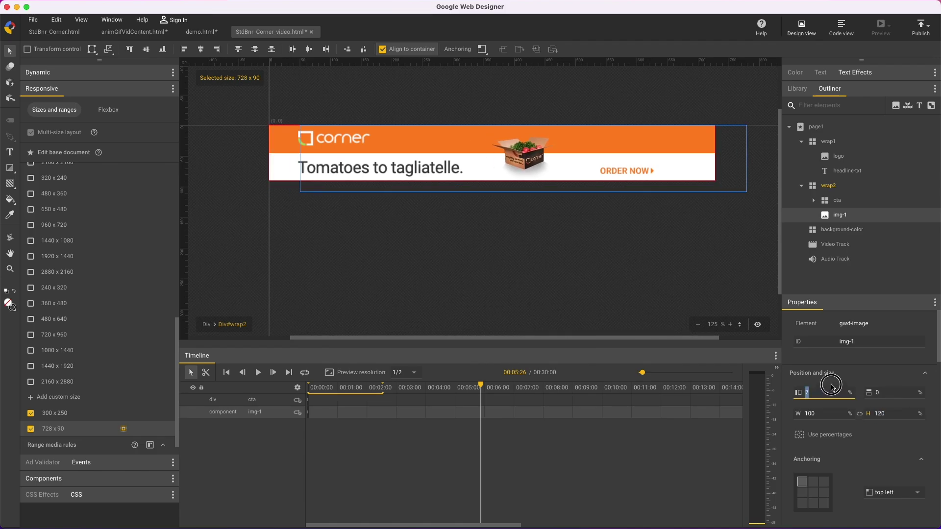
click(76, 417)
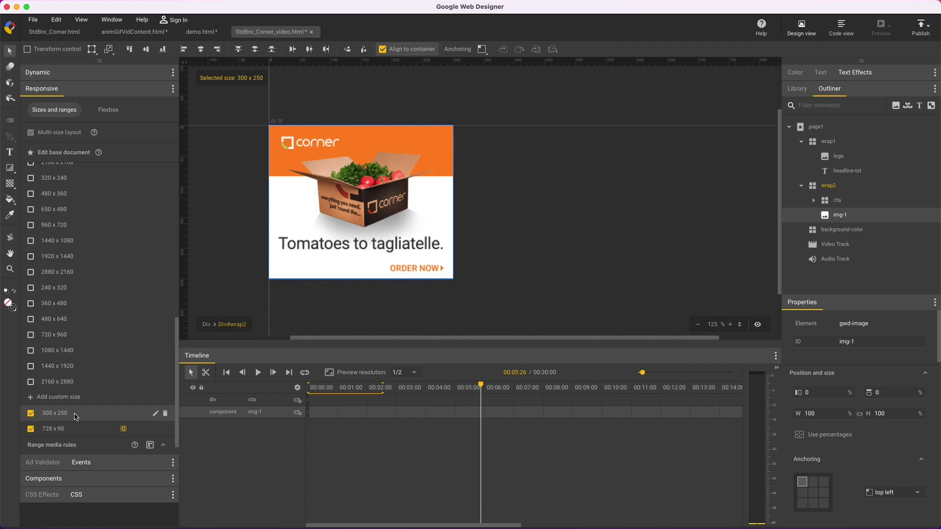
In the base document, add a variant binding for headline-txt's Text content
click(126, 154)
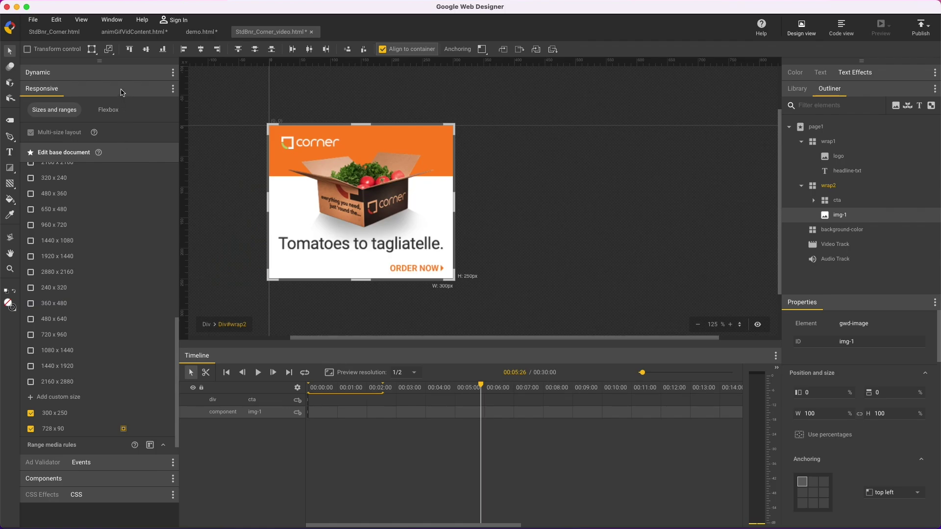
click(116, 74)
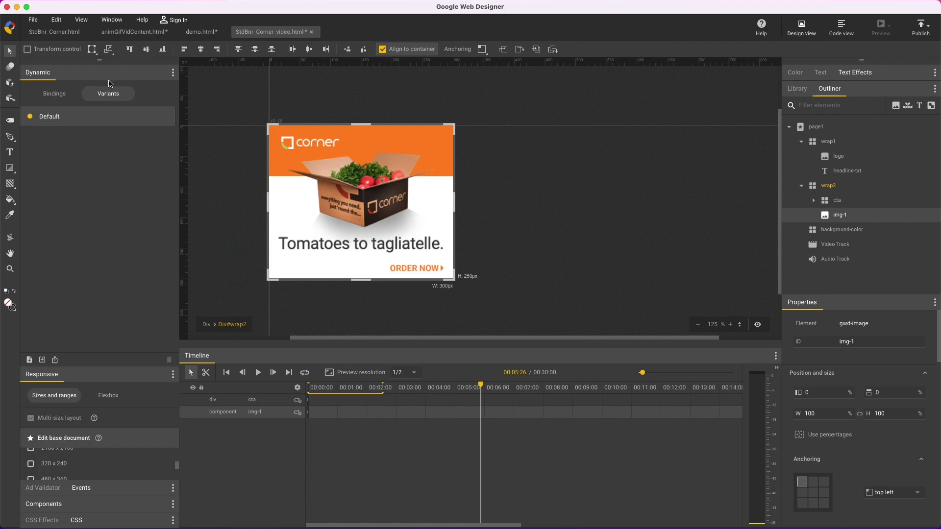
click(63, 95)
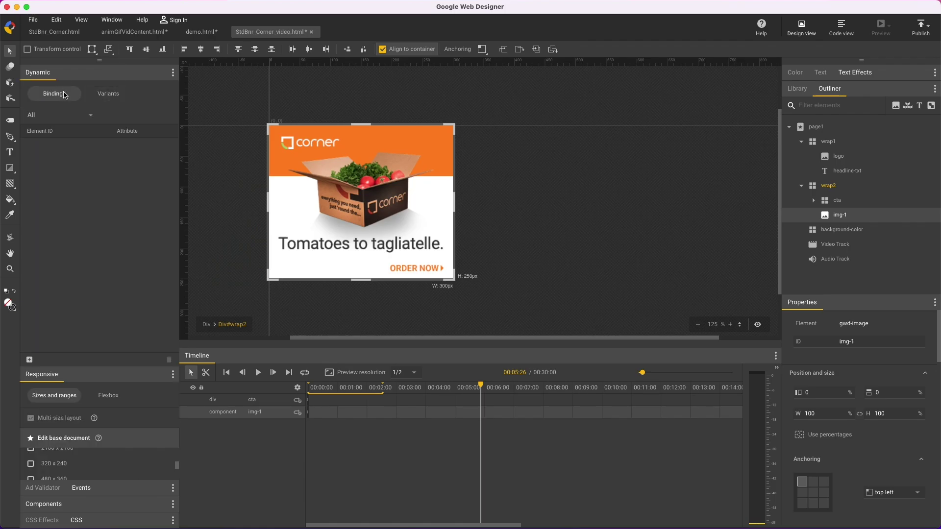
click(853, 171)
right_click(855, 174)
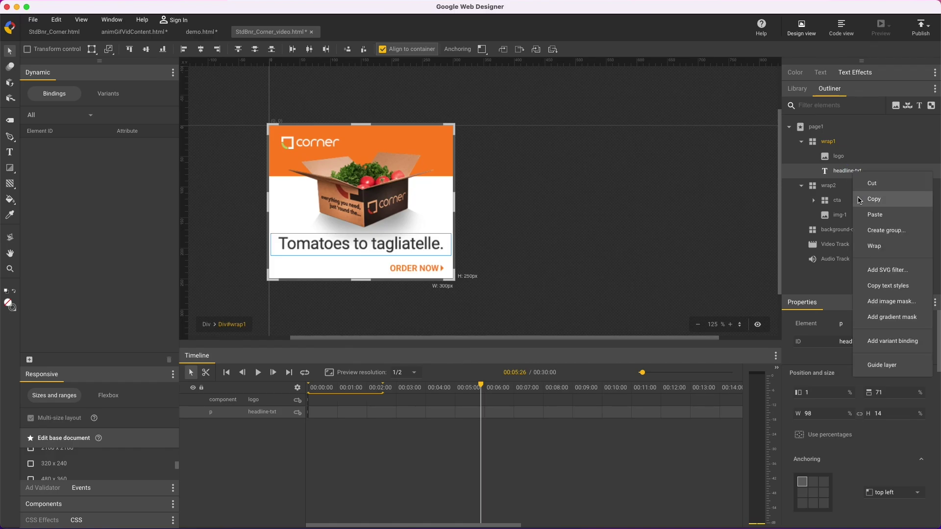
click(875, 345)
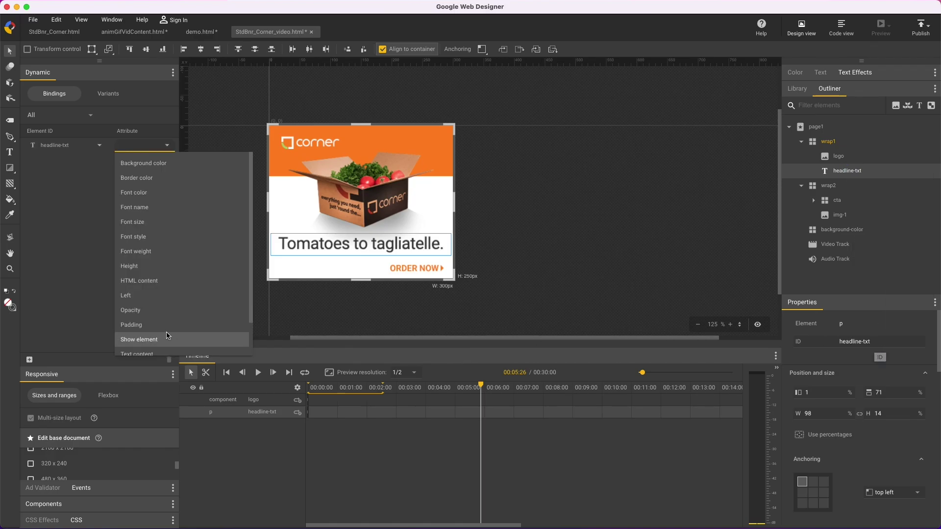
click(153, 354)
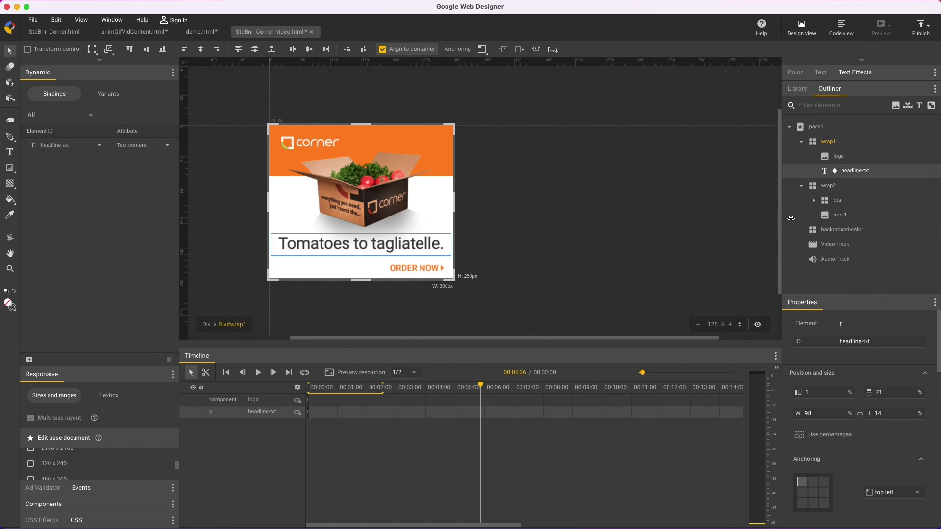
Add a variant binding for img-1's Source attribute
click(826, 217)
right_click(826, 218)
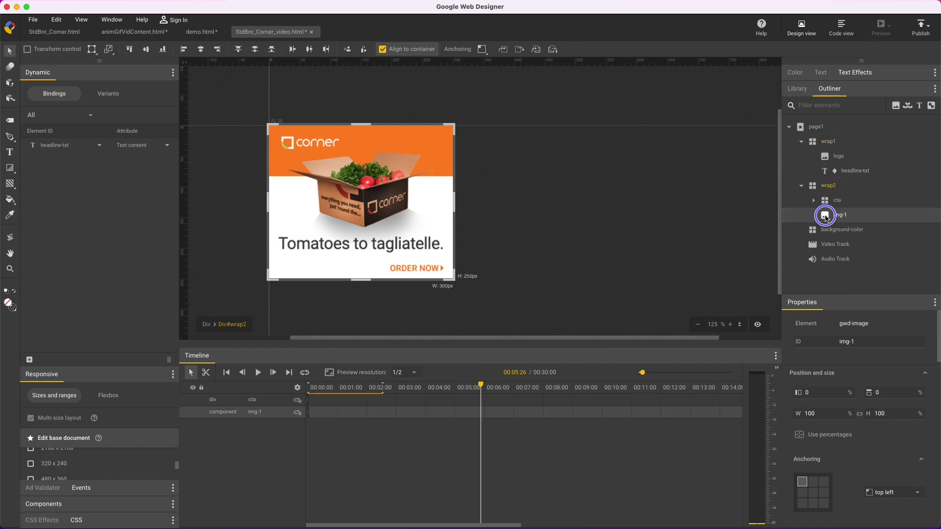
click(853, 393)
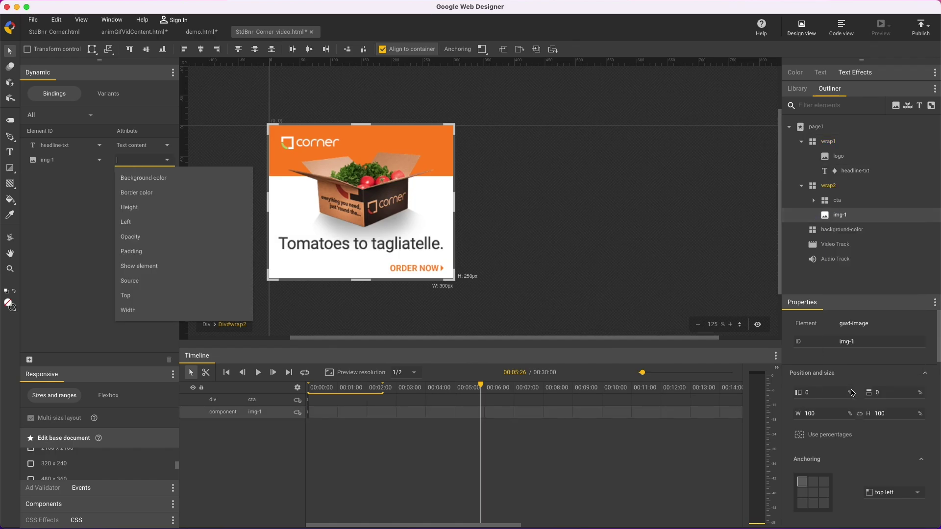
click(149, 279)
Add a new variant, import AGdemo-image2.png and use it as img-1's source
click(109, 94)
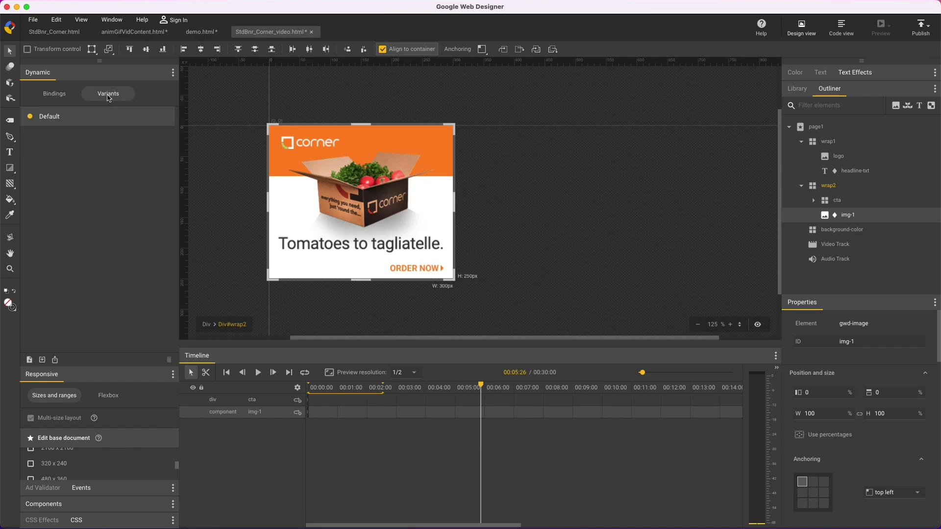
click(29, 362)
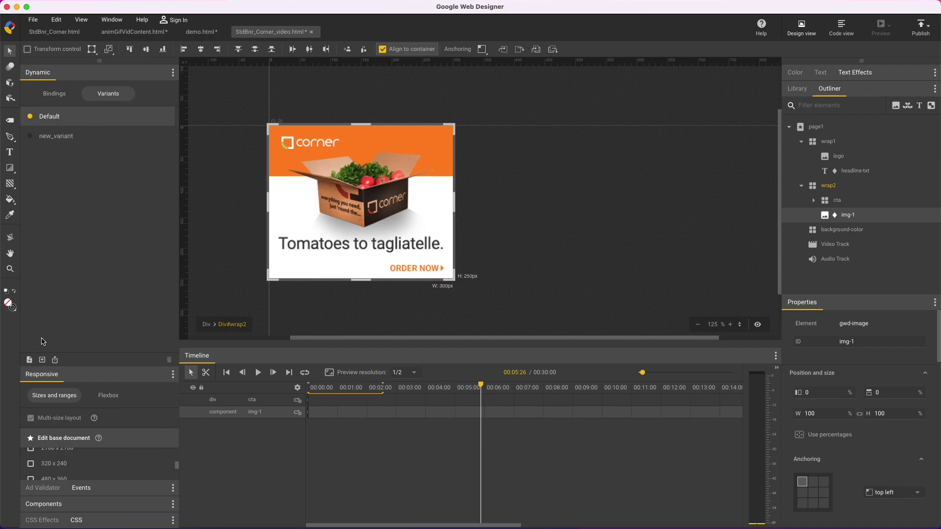
click(163, 139)
click(801, 92)
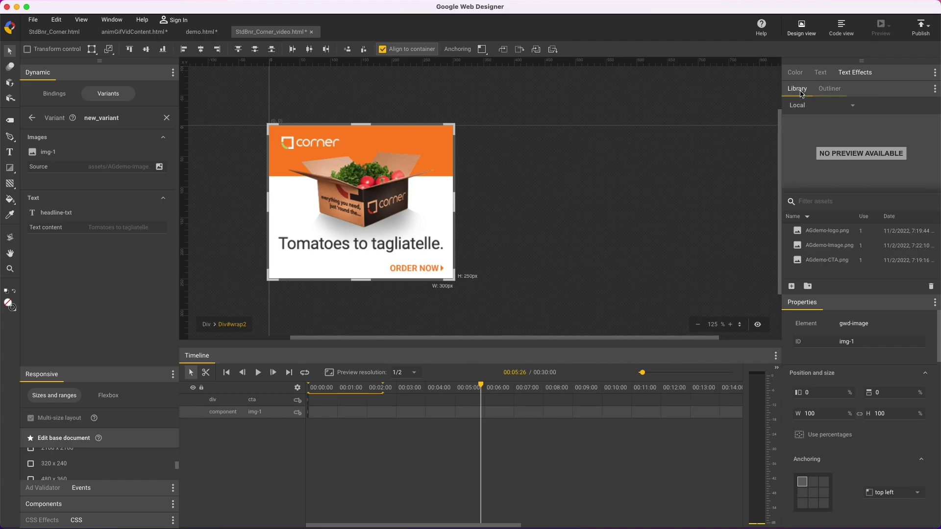
drag(159, 71, 854, 265)
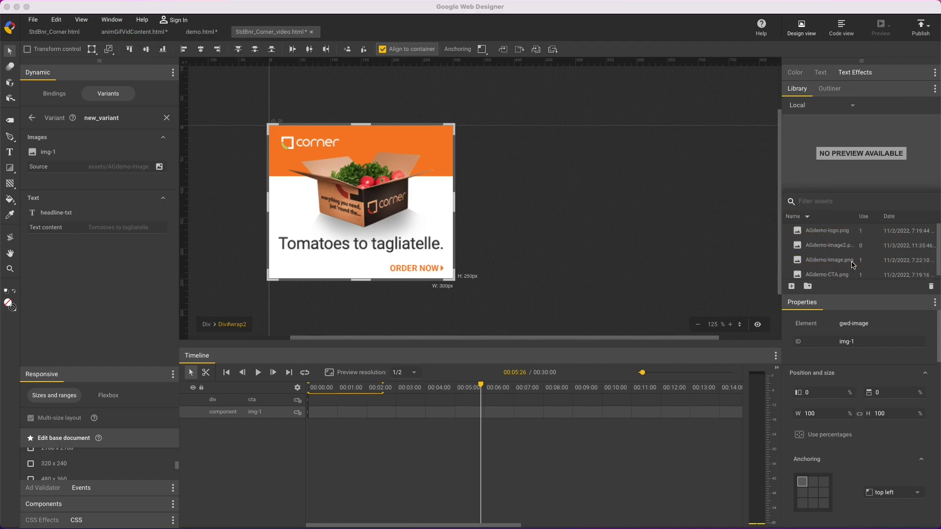
click(158, 168)
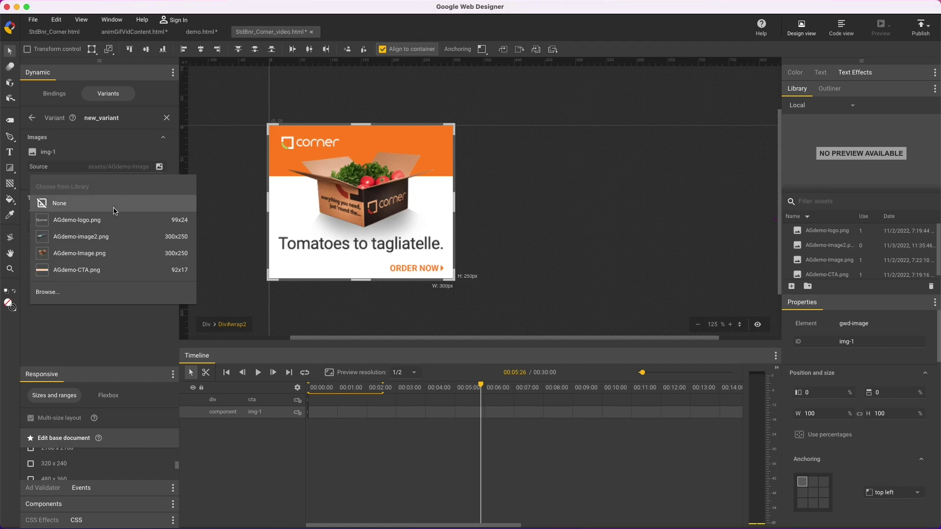
click(94, 236)
Set the variant's headline to 'Sandals to skateboards', then show the Default variant again
click(92, 230)
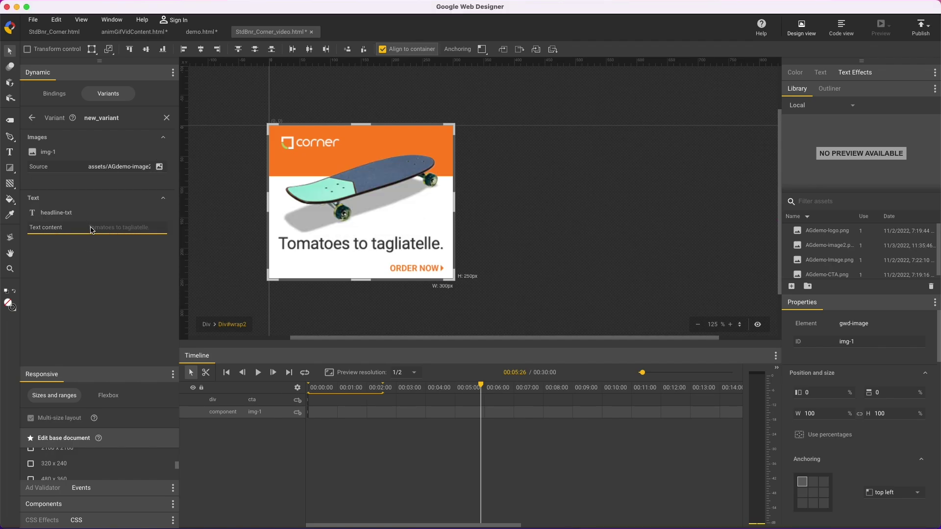
text(Sandals to skateboards)
key(Return)
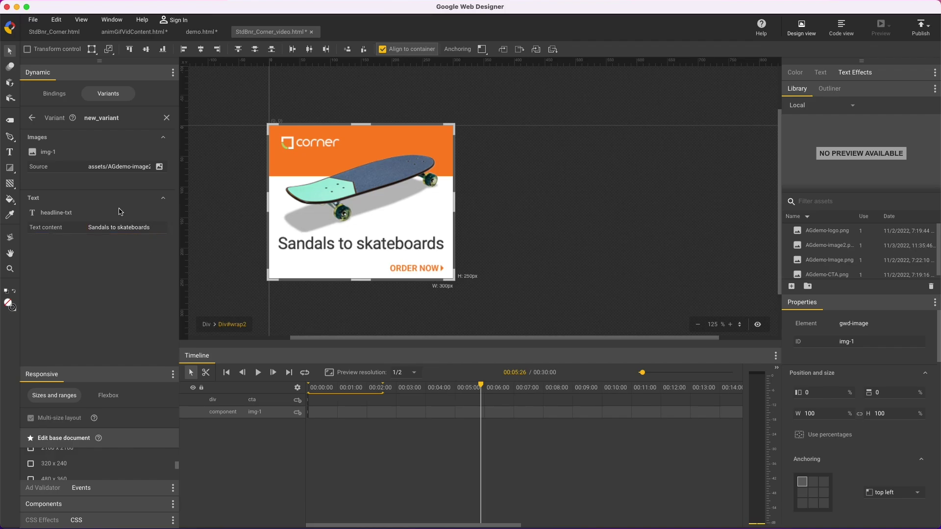
click(33, 119)
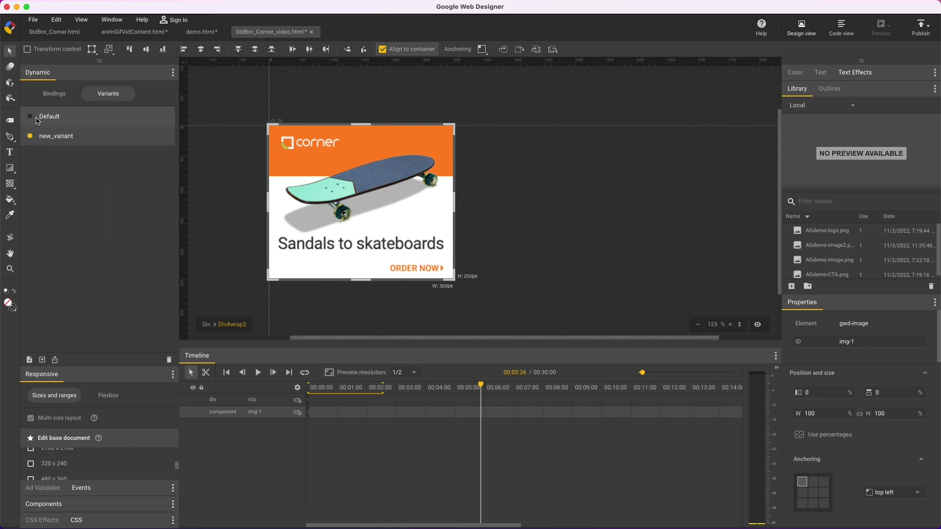
click(38, 121)
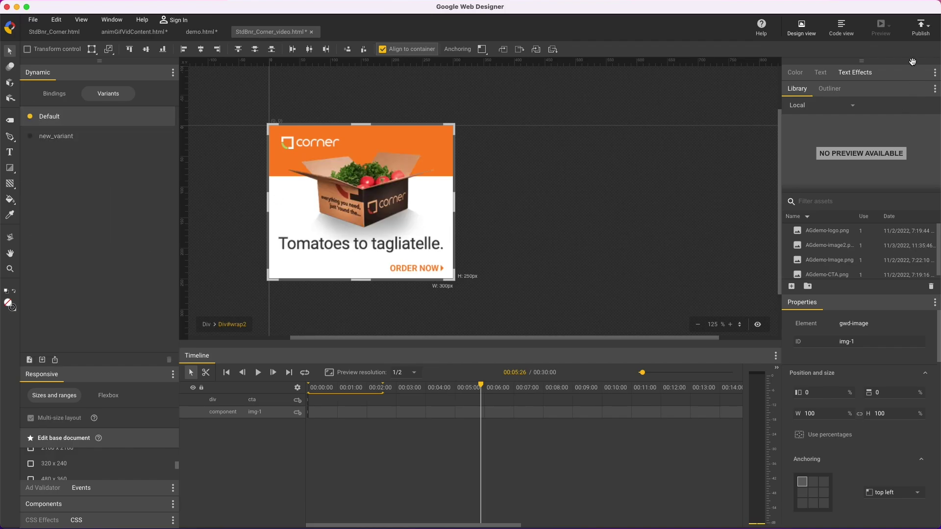
Export GIFs for both sizes and all variants, with the time range limited to Preview
click(921, 27)
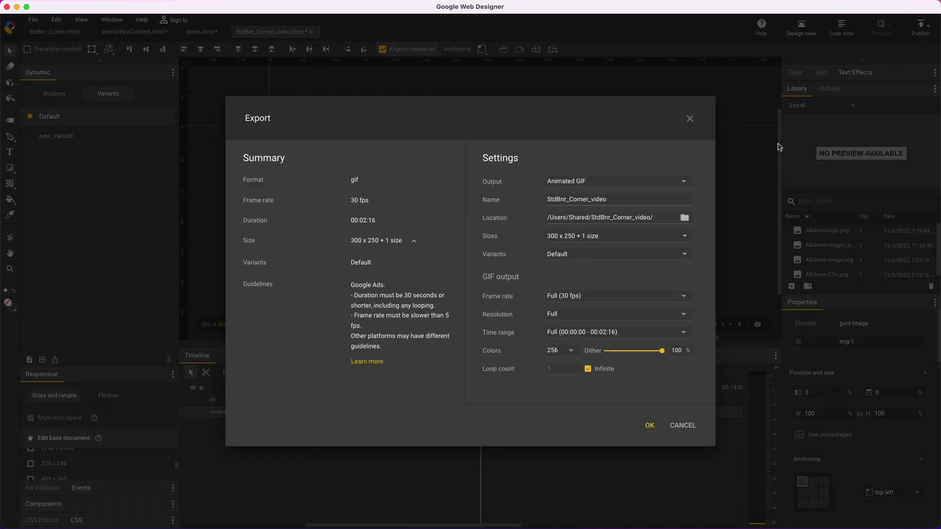
click(677, 237)
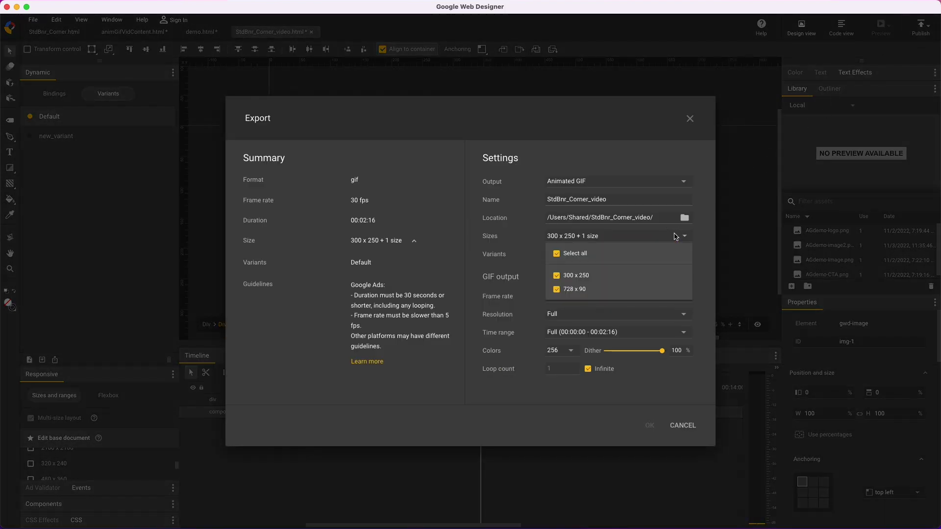
click(704, 242)
click(684, 256)
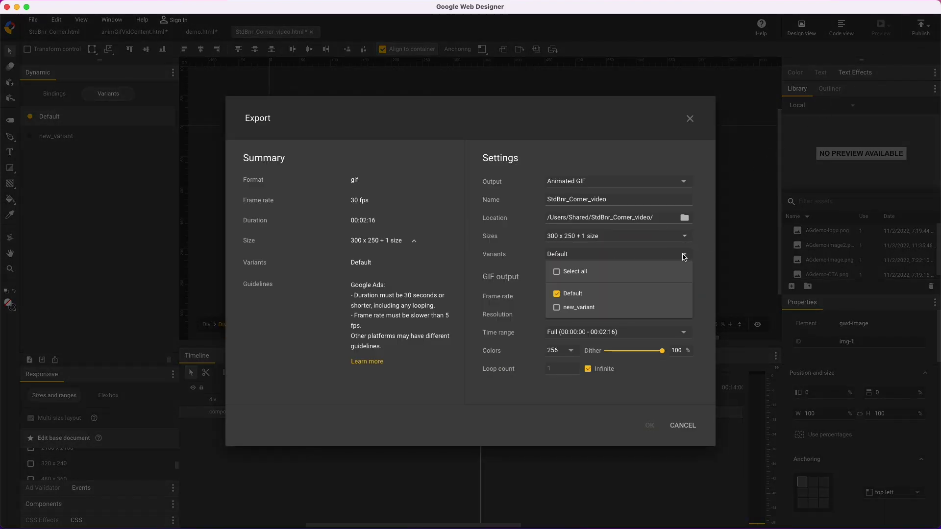
click(583, 276)
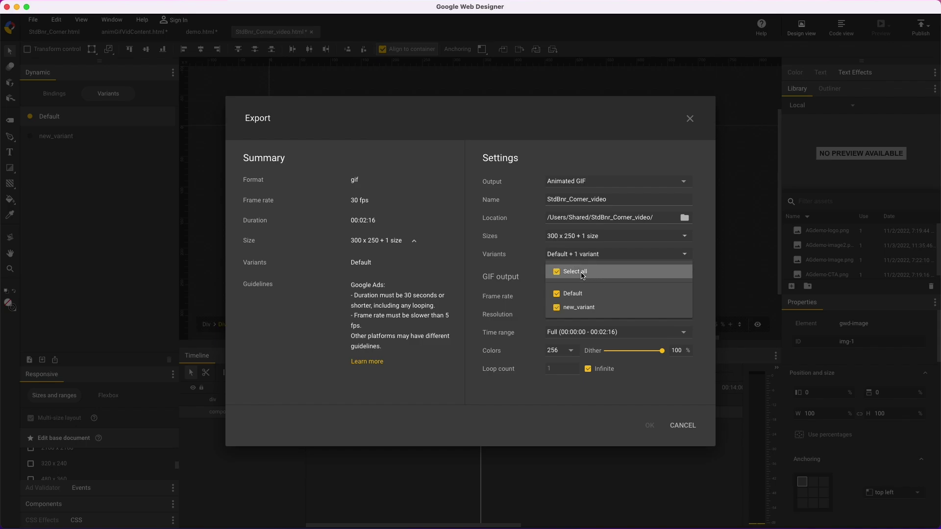
click(704, 277)
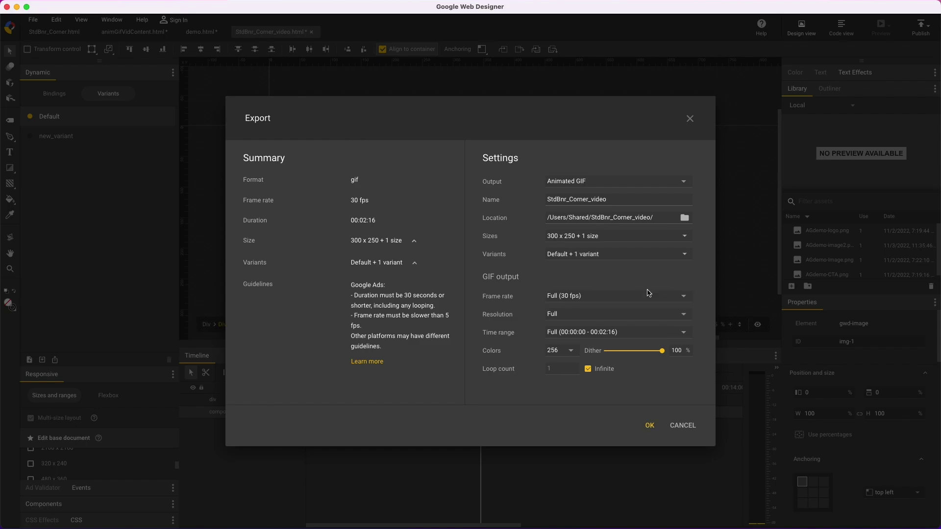
click(620, 334)
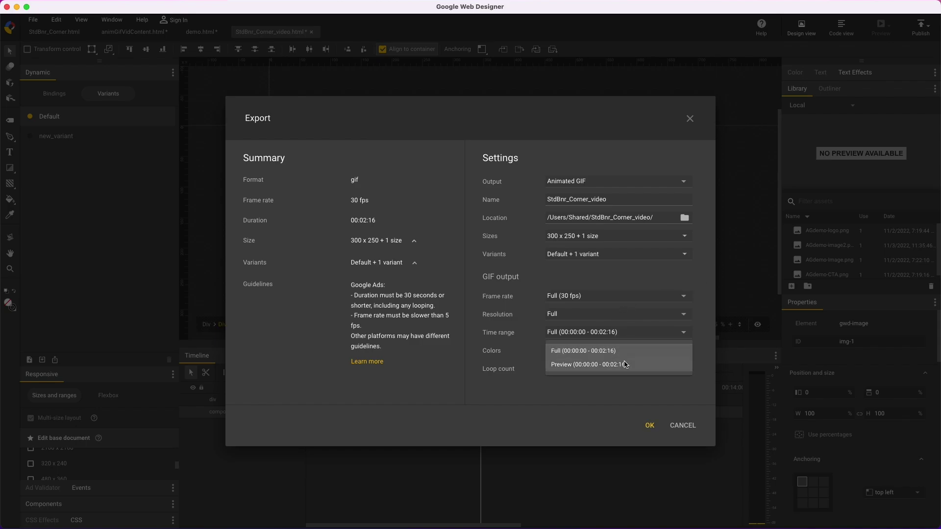
click(640, 365)
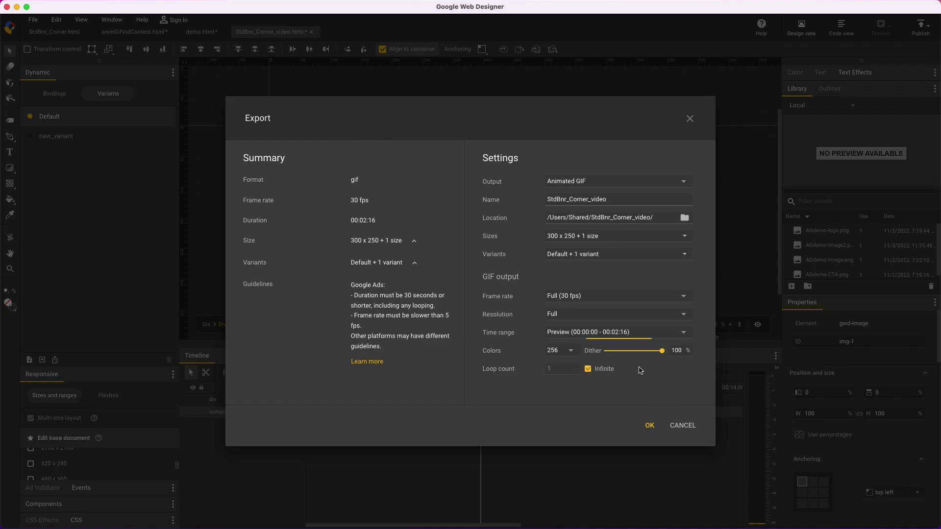
click(655, 430)
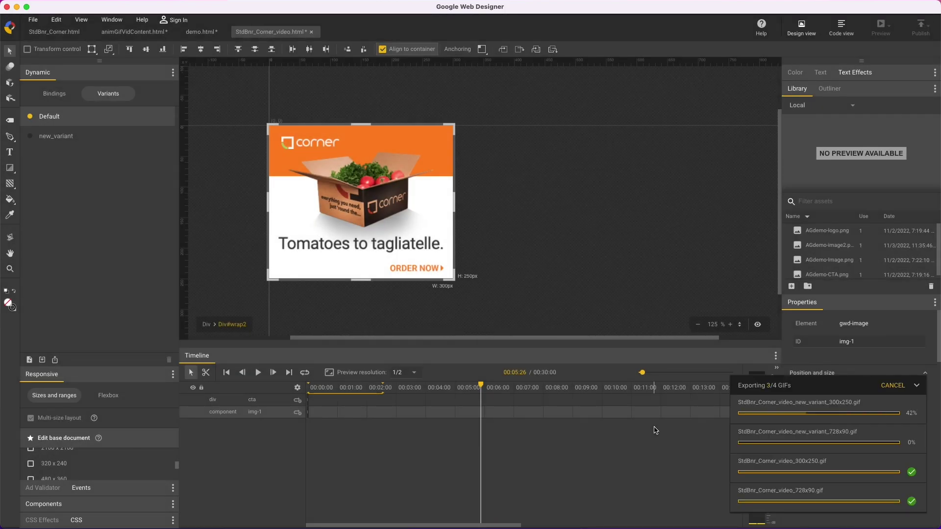
Preview the exported GIFs at 300 x 250, check the variants list, then close the preview
click(853, 386)
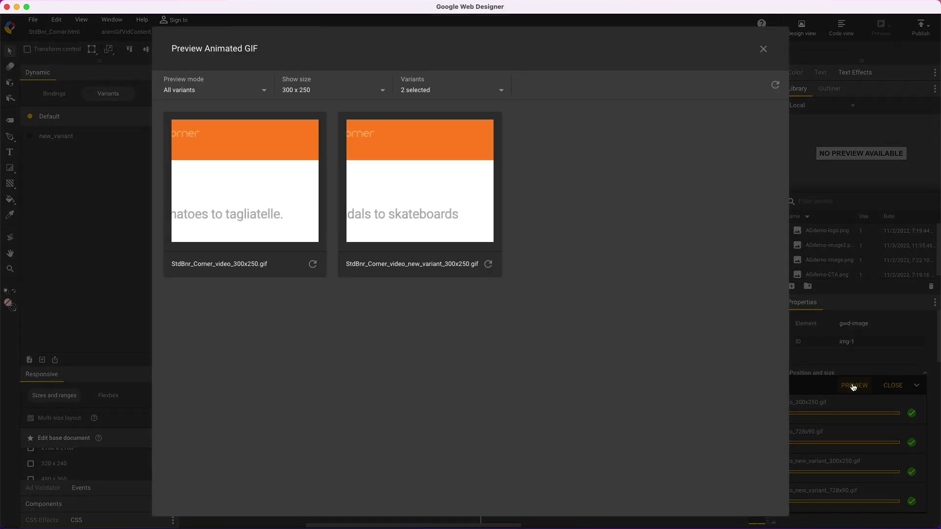
click(256, 93)
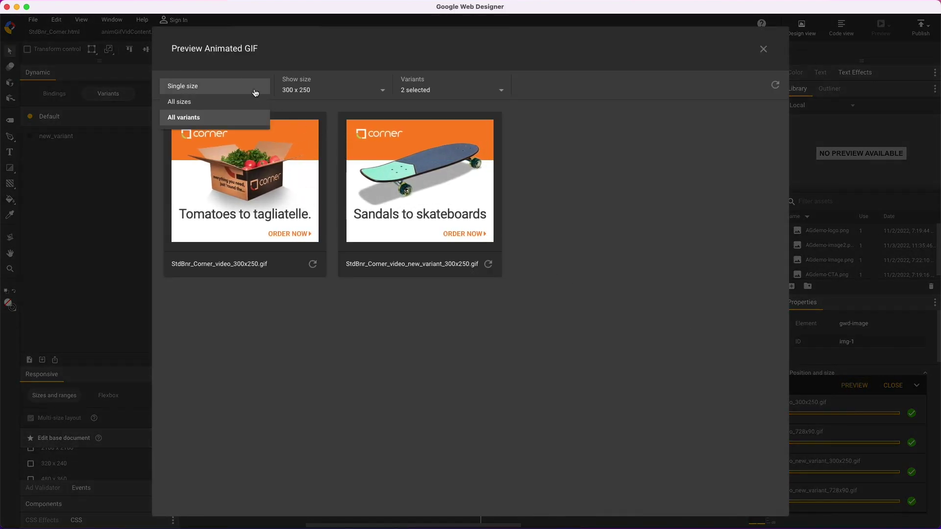
click(337, 92)
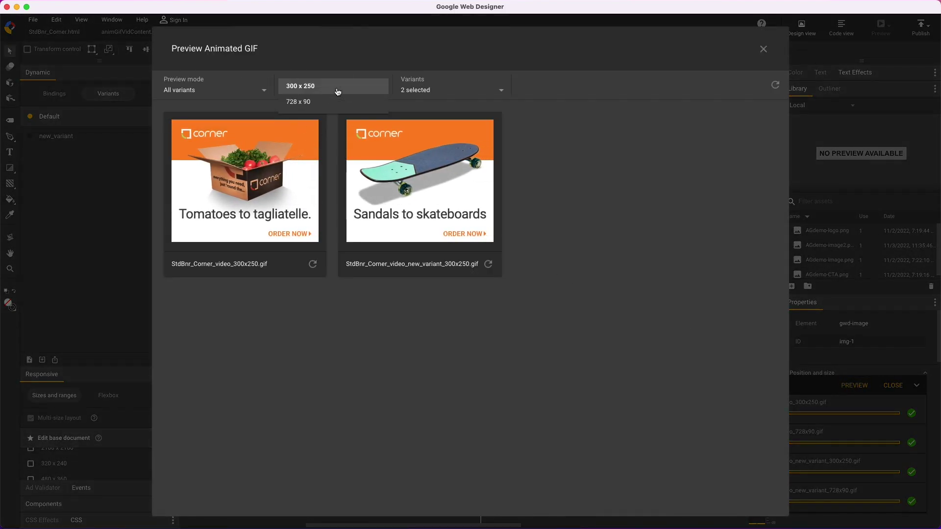
click(510, 88)
click(480, 91)
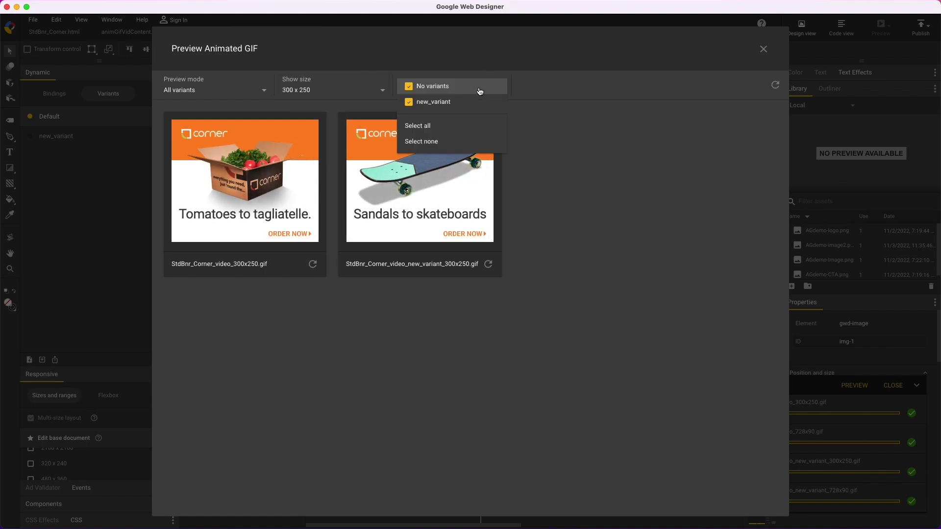
click(539, 88)
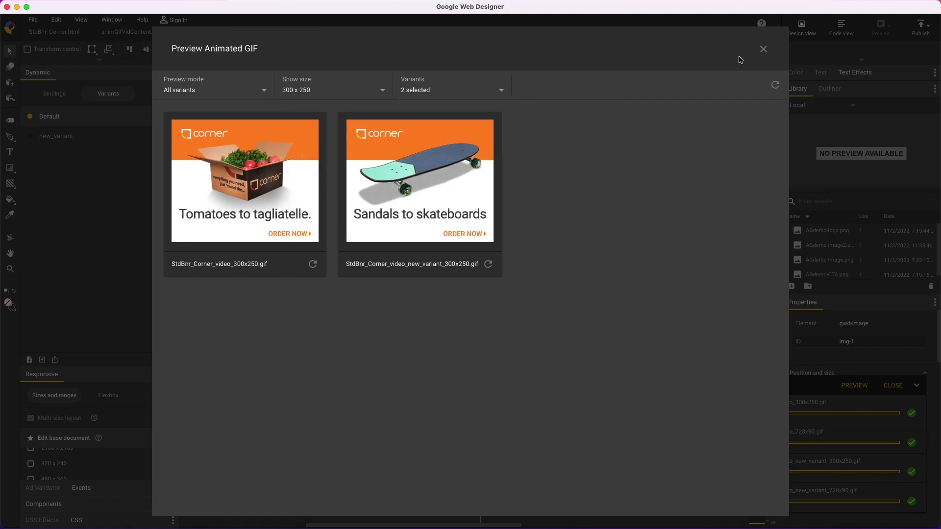
click(761, 49)
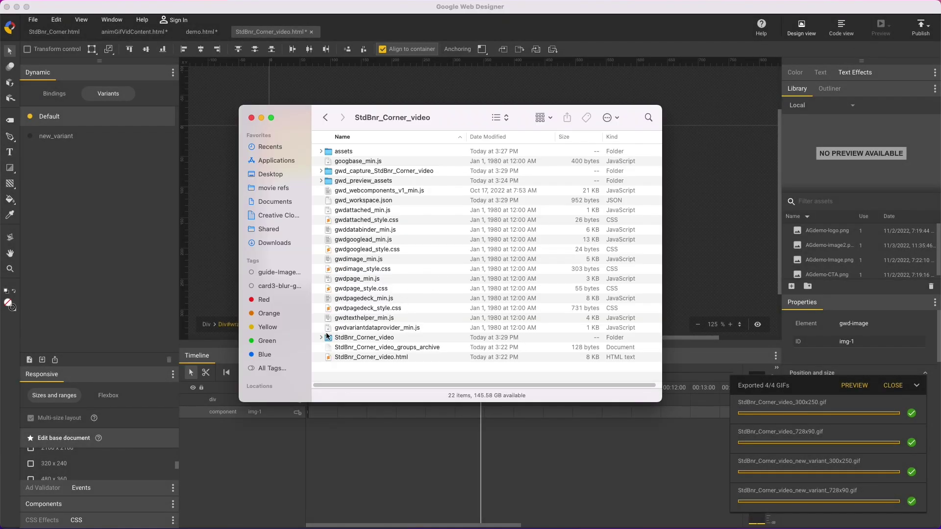
Expand the StdBnr_Corner_video folder and step through the four exported GIF files
click(321, 337)
scroll(383, 324, down, 2)
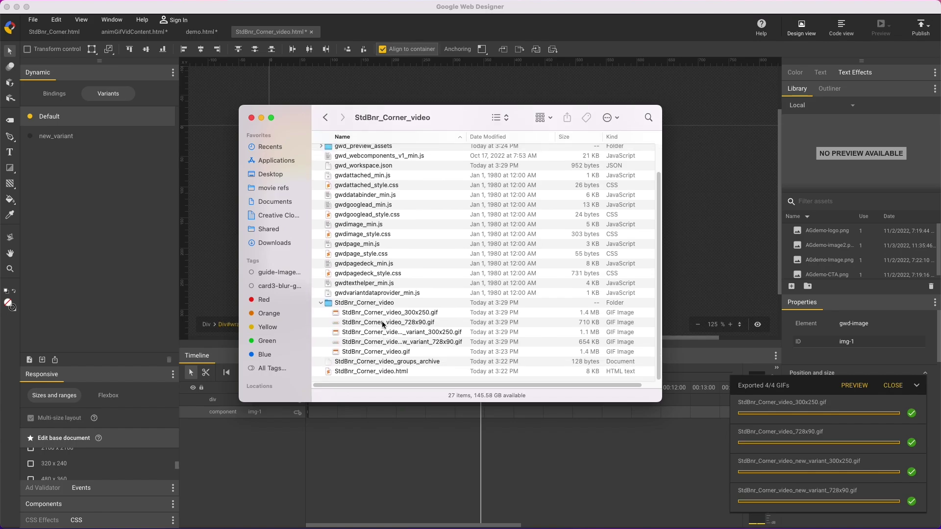
click(386, 313)
key(Down)
key(Down)
key(Down)
key(Down)
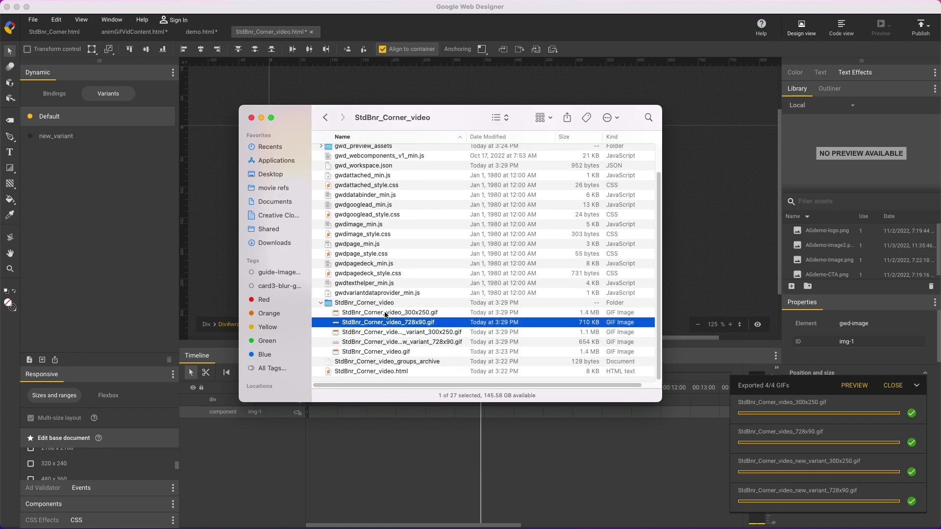